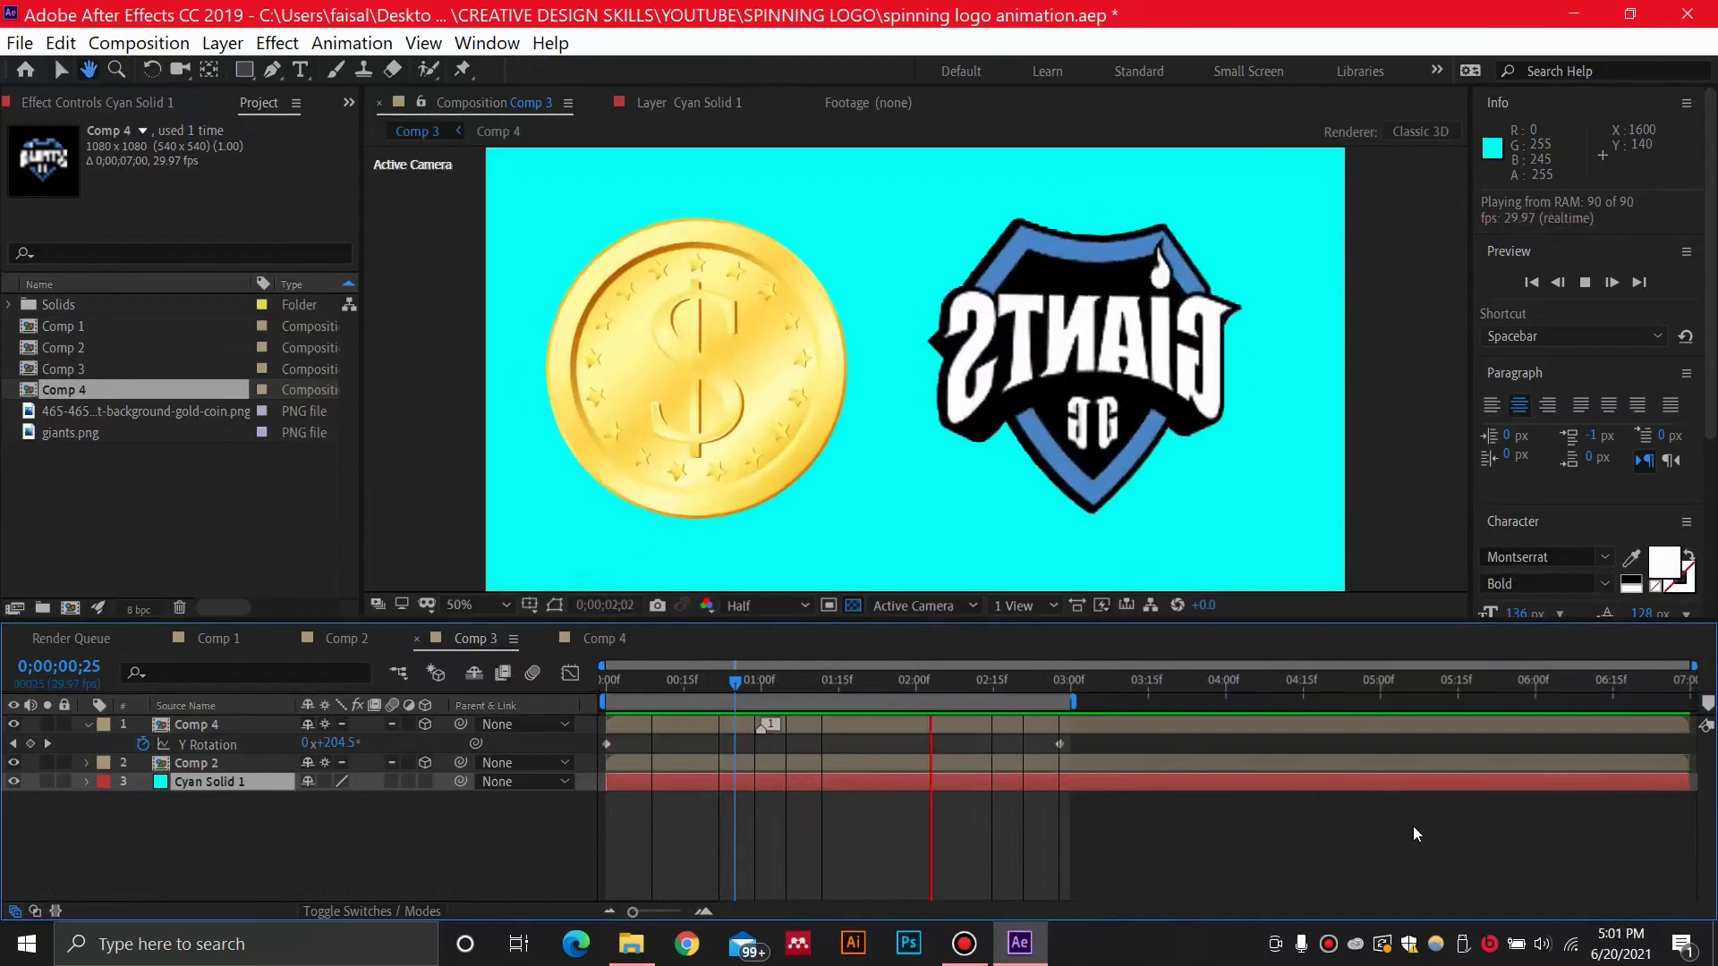
# Give the Comp 2 coin layer's Position the expression value+[0,0,index].
pyautogui.press('space')
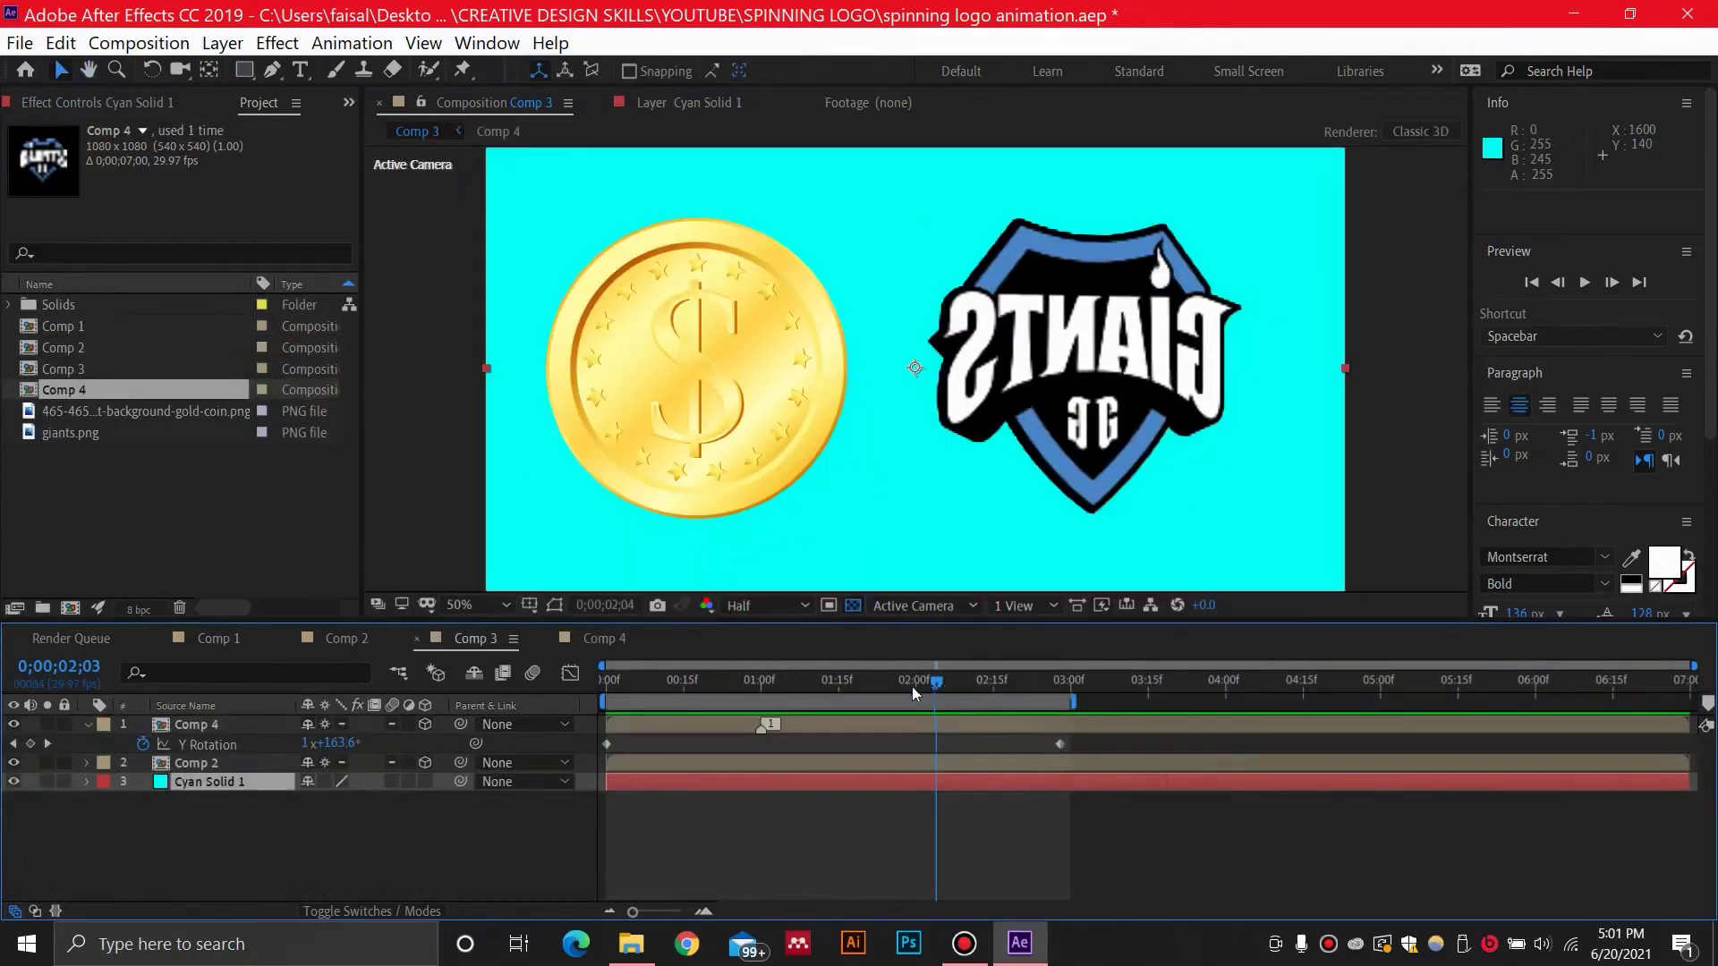
pyautogui.moveTo(911, 686)
pyautogui.mouseDown()
pyautogui.moveTo(778, 688)
pyautogui.moveTo(933, 693)
pyautogui.mouseUp()
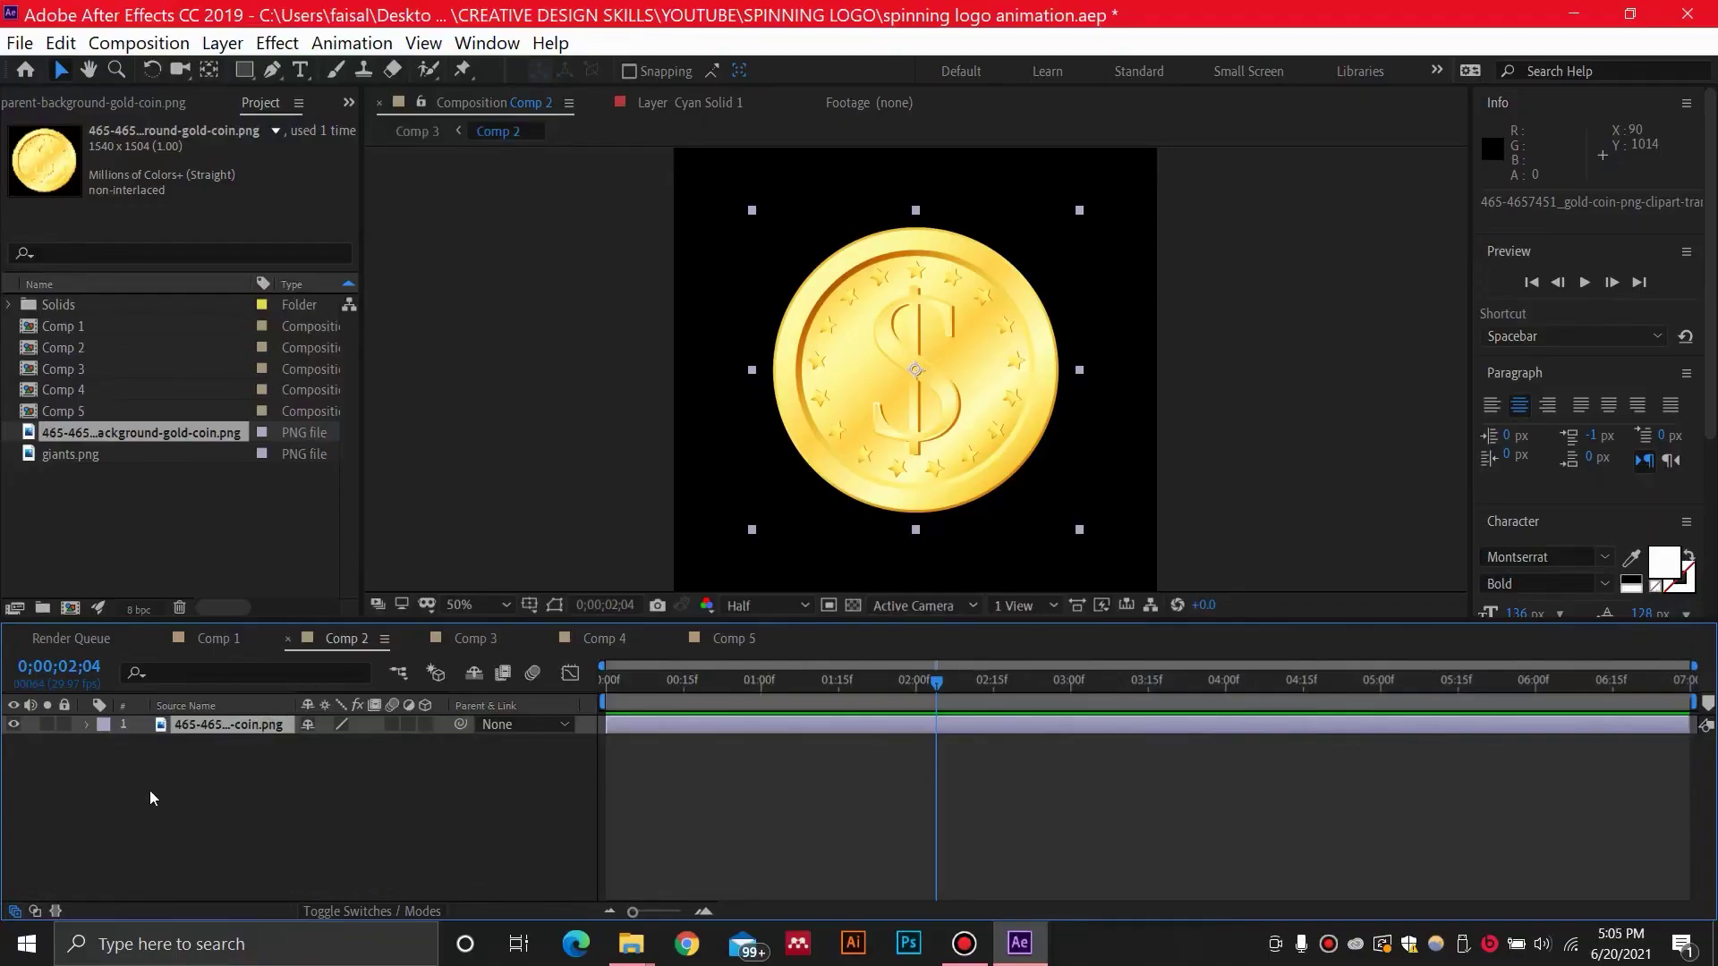
pyautogui.press('p')
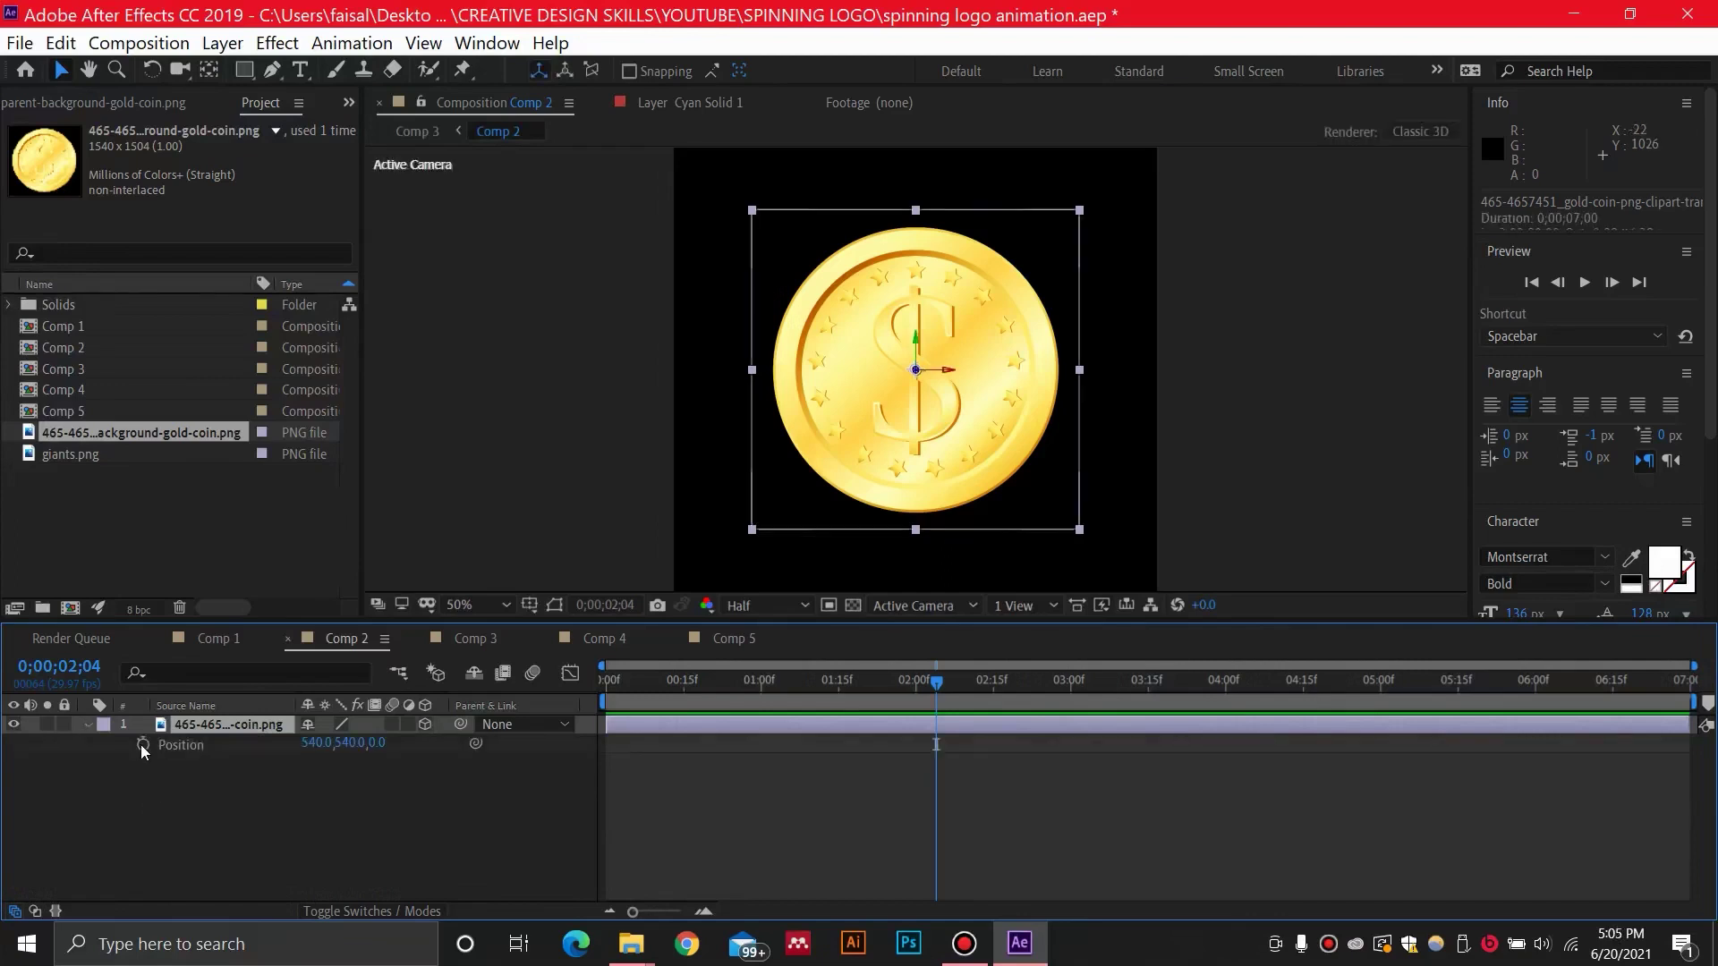
pyautogui.keyDown('alt'); pyautogui.click(142, 748); pyautogui.keyUp('alt')
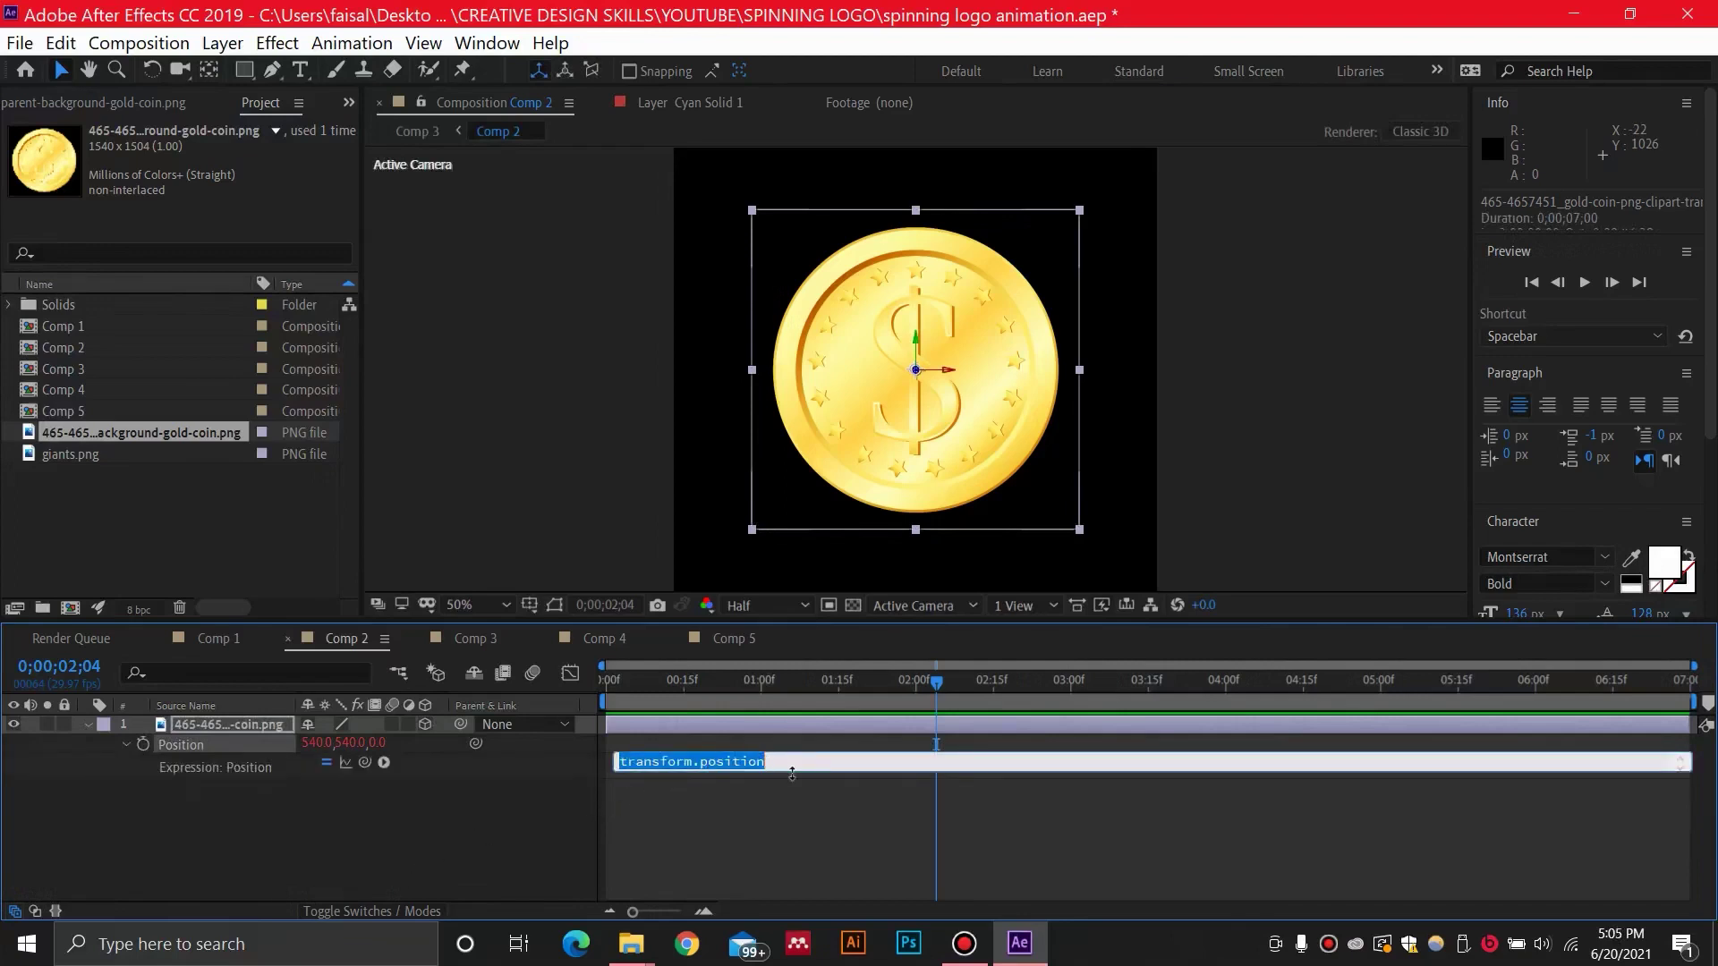
pyautogui.write('value')
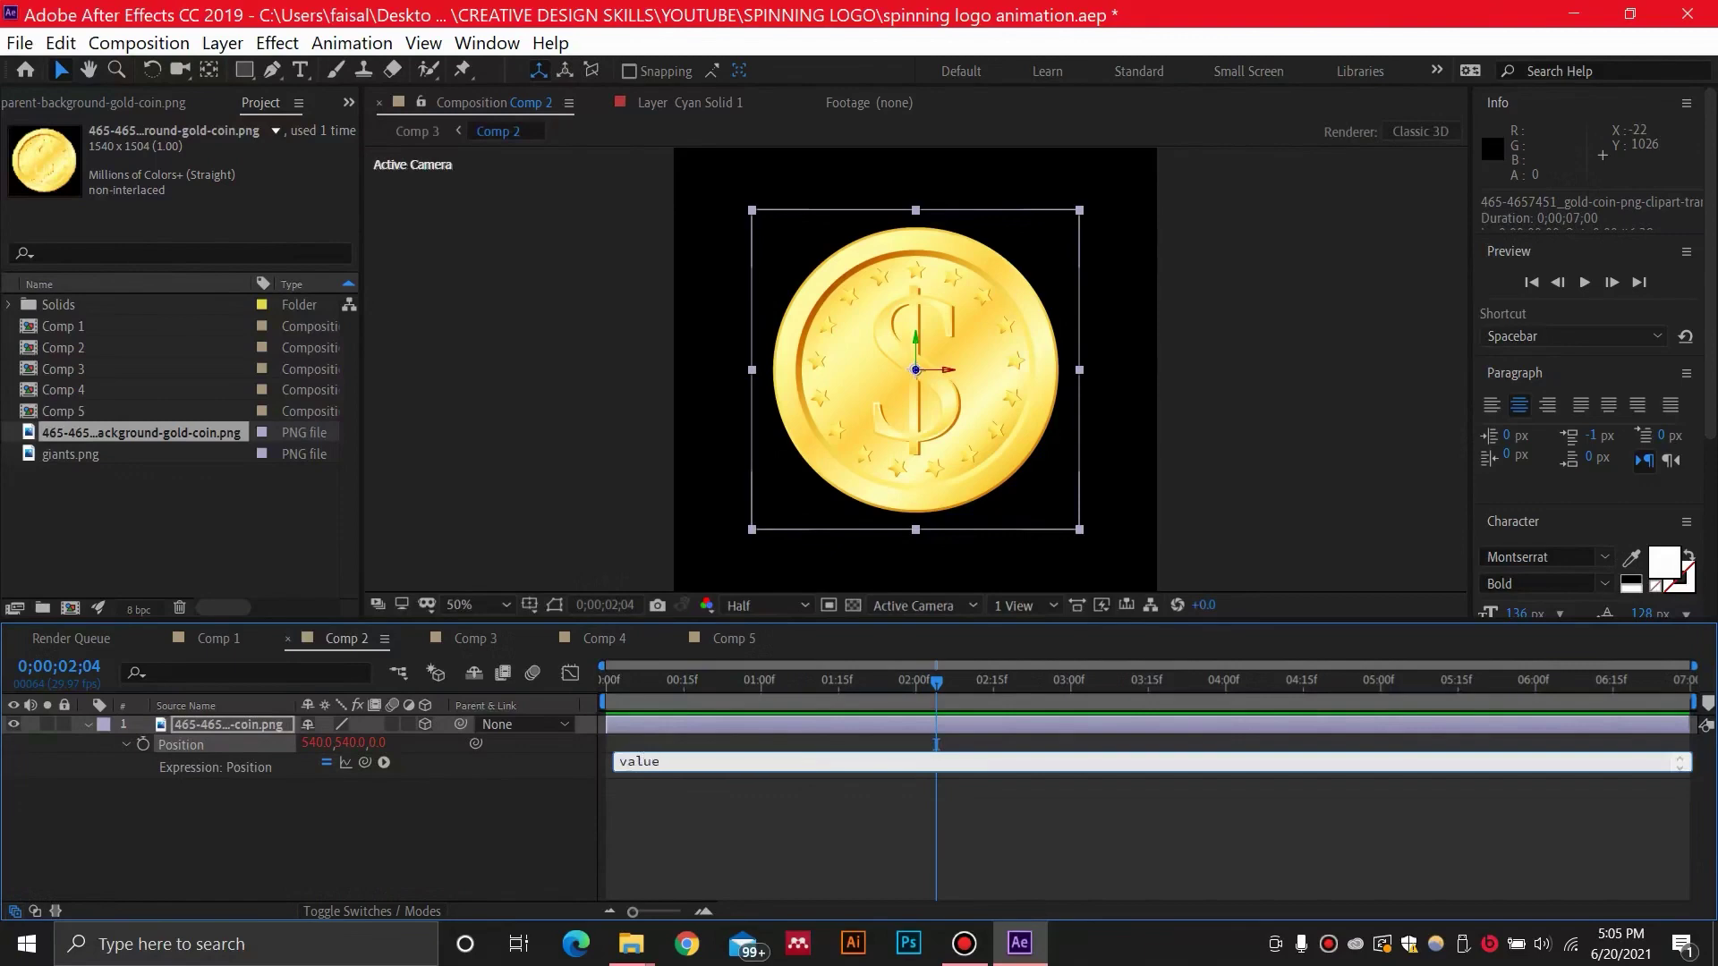
pyautogui.write('+[0')
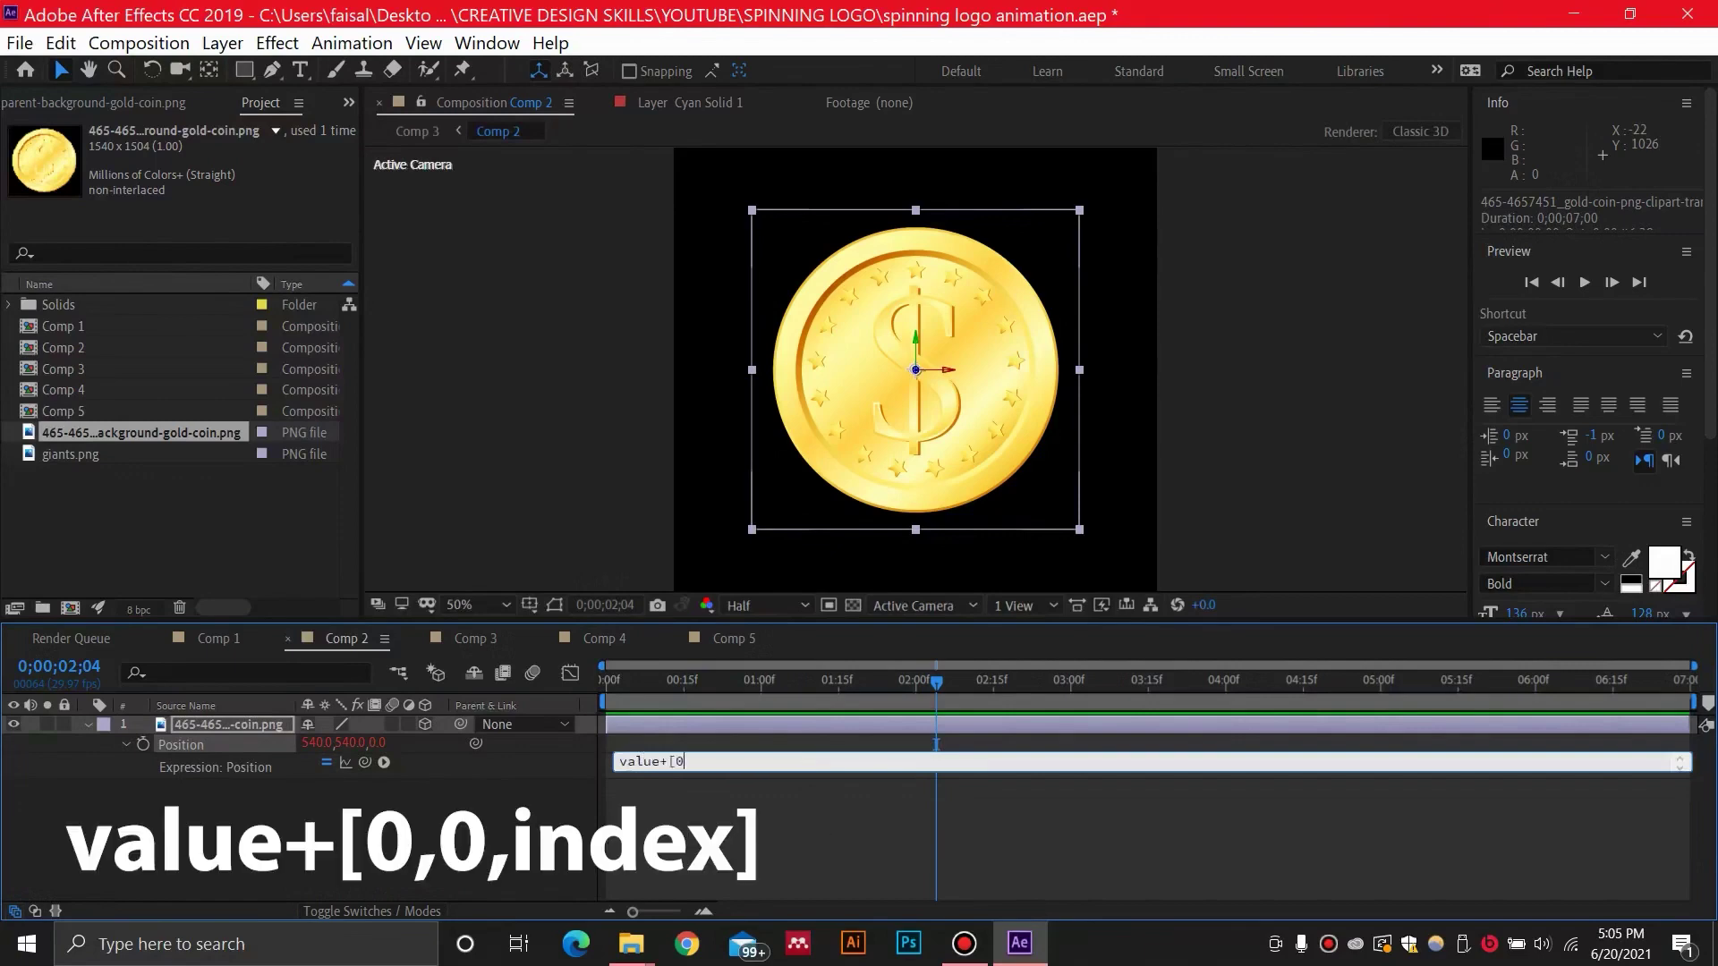
pyautogui.write(',0,index')
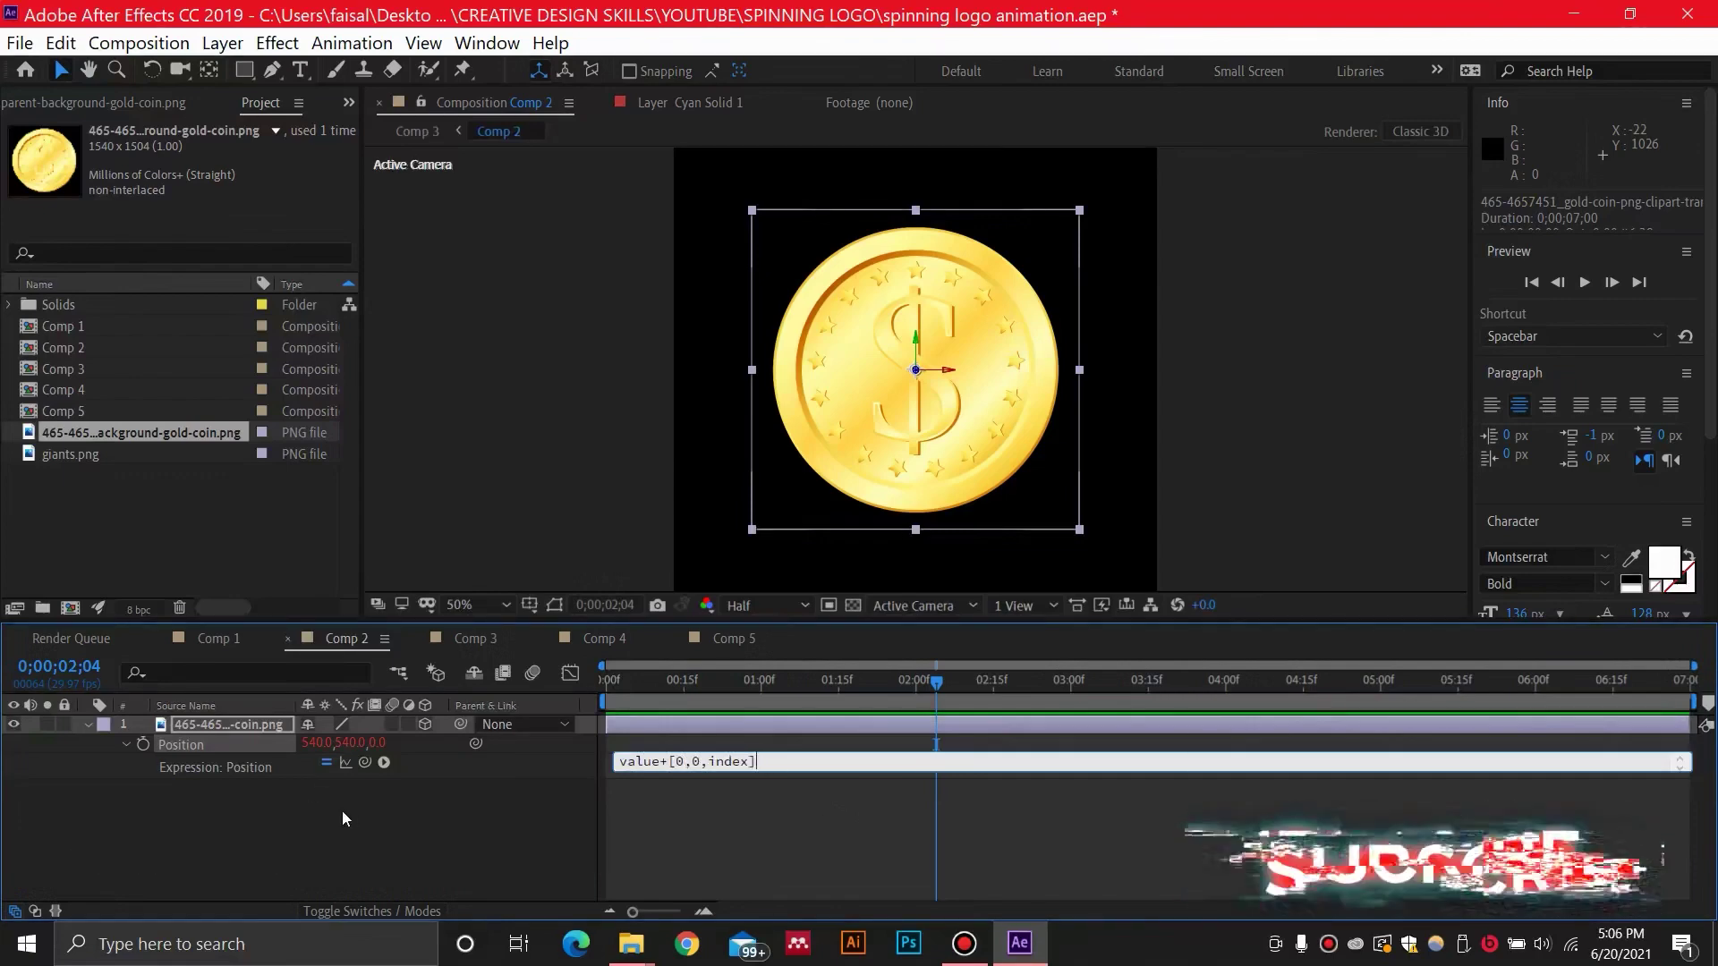
pyautogui.click(574, 790)
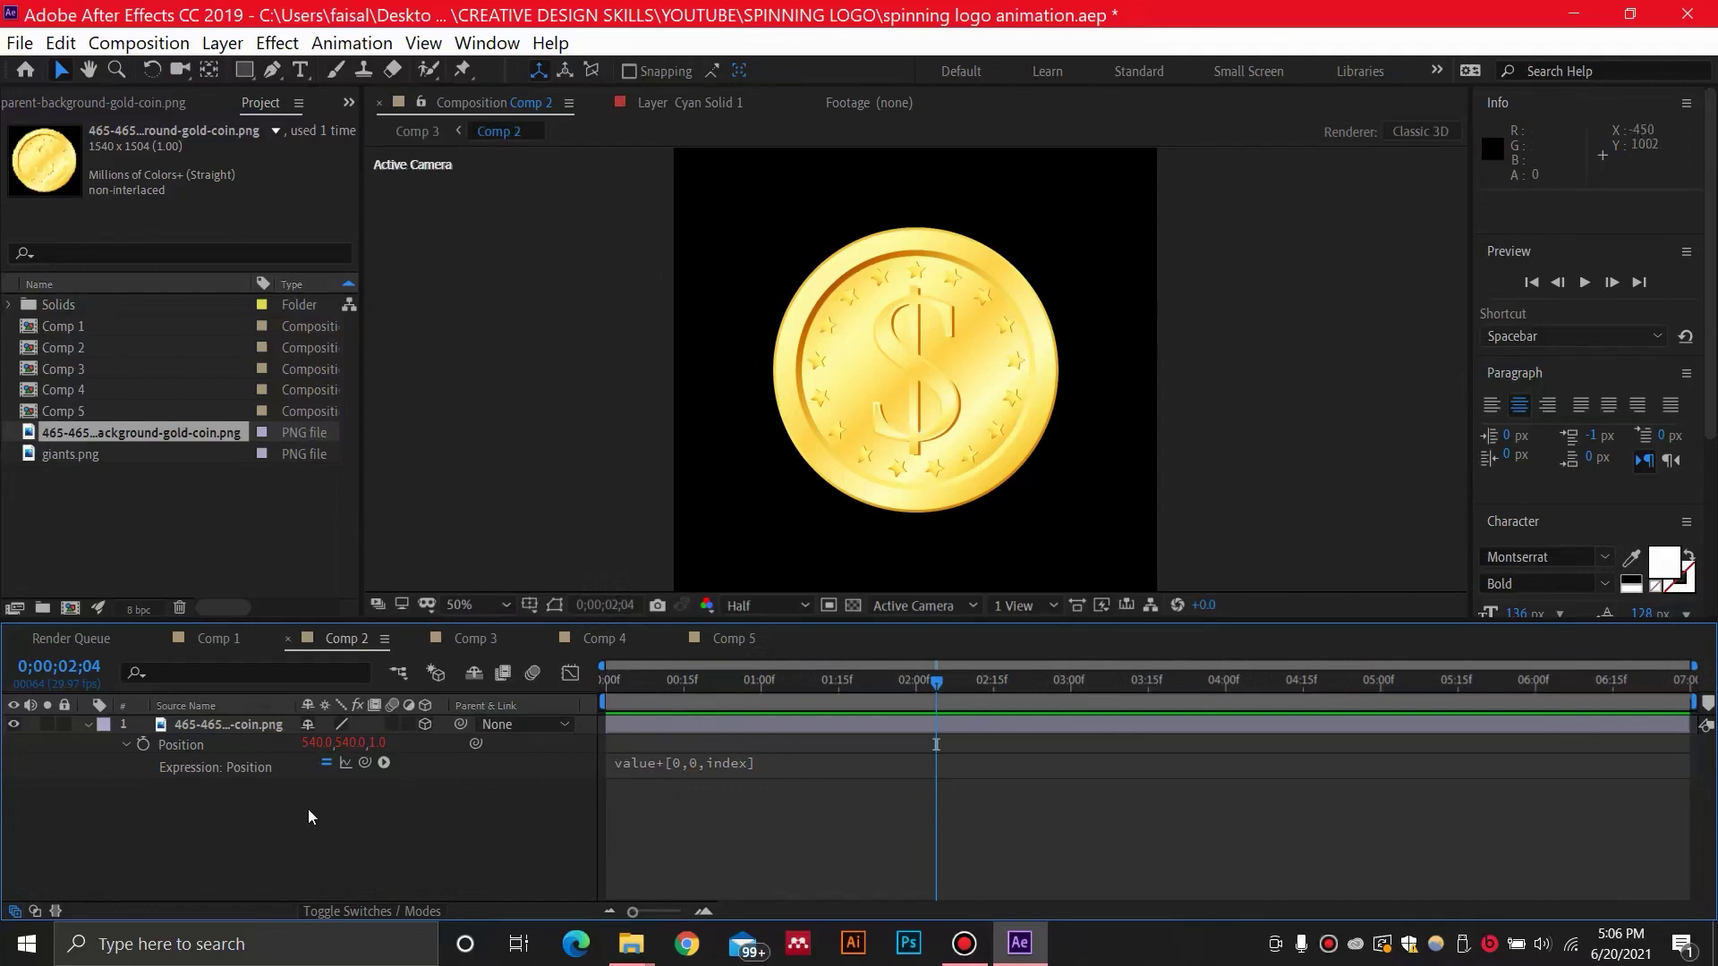
pyautogui.click(232, 726)
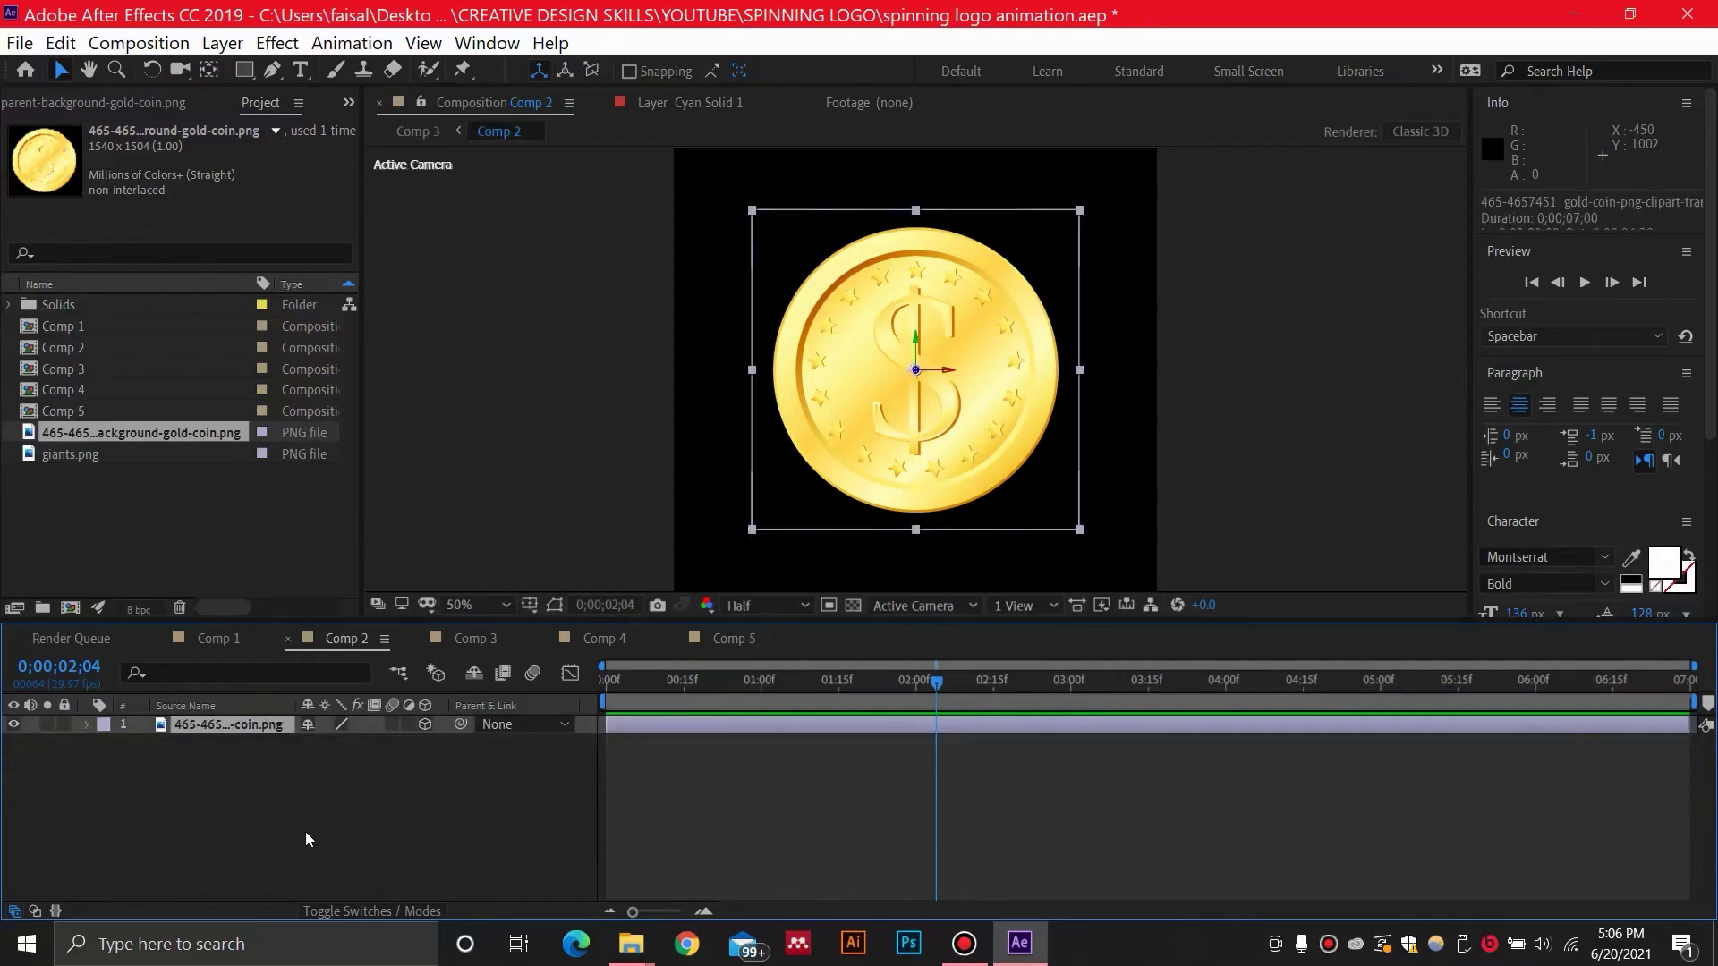
# Duplicate the coin layer to five, then duplicate all five repeatedly to about 25 layers.
pyautogui.hotkey('ctrl', 'd')
pyautogui.hotkey('ctrl', 'd')
pyautogui.hotkey('ctrl', 'd')
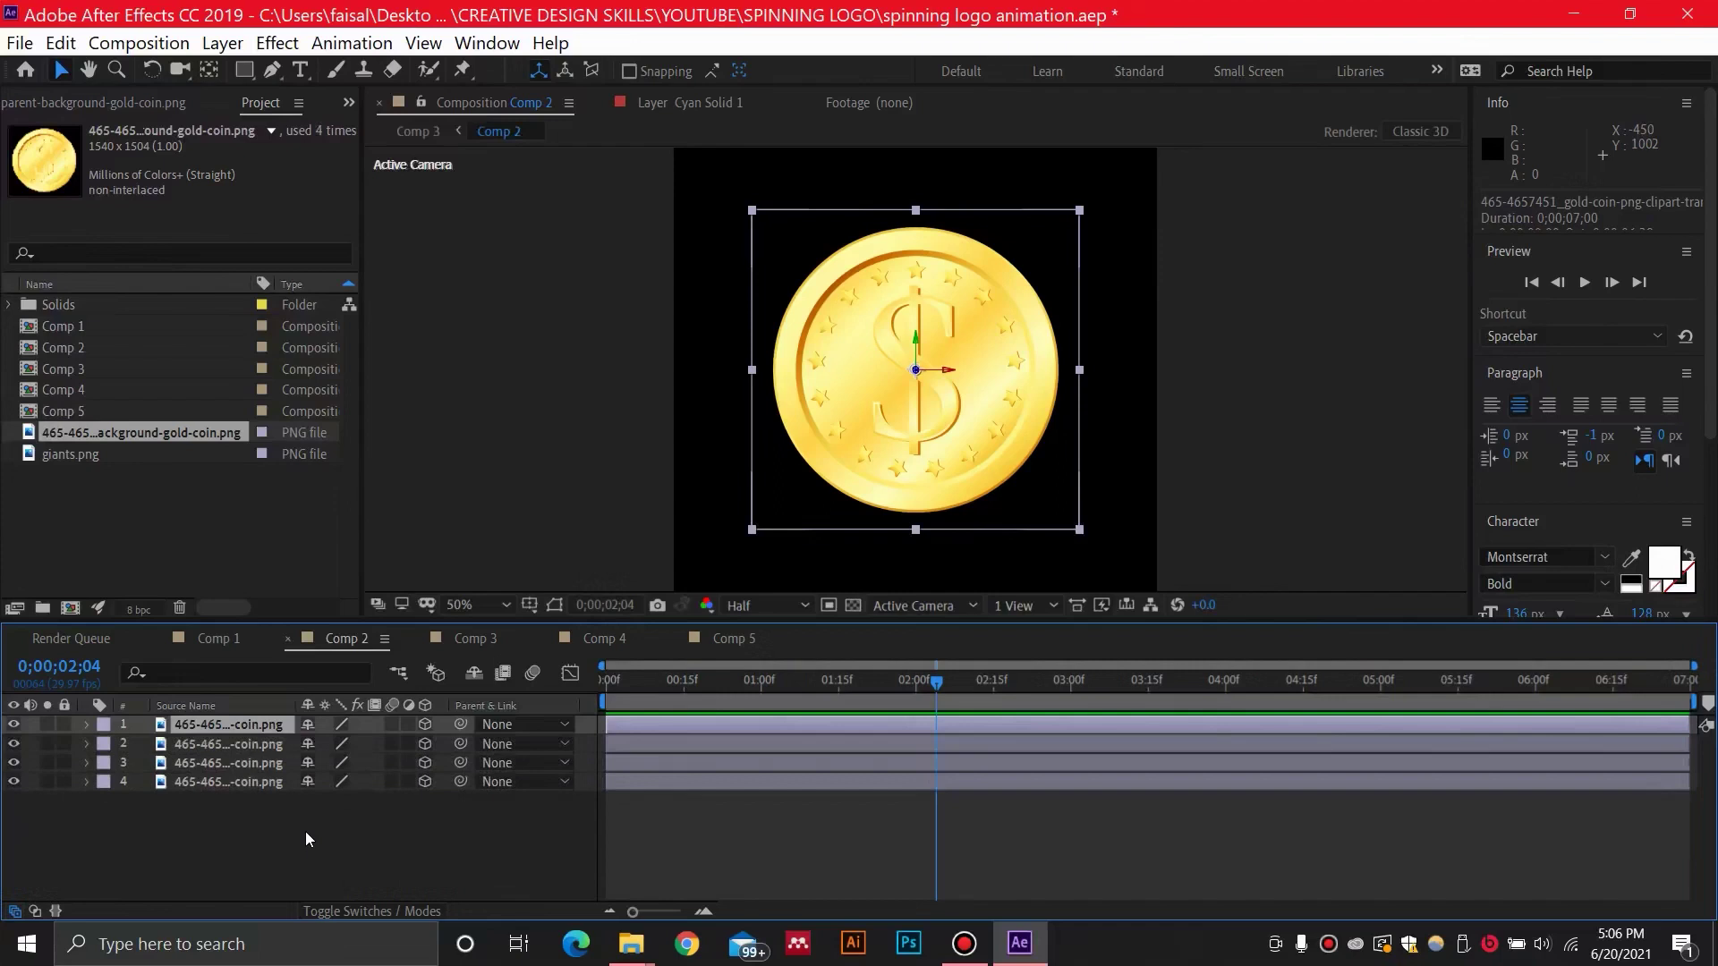
pyautogui.hotkey('ctrl', 'd')
pyautogui.moveTo(231, 840); pyautogui.dragTo(237, 723)
pyautogui.click(241, 848)
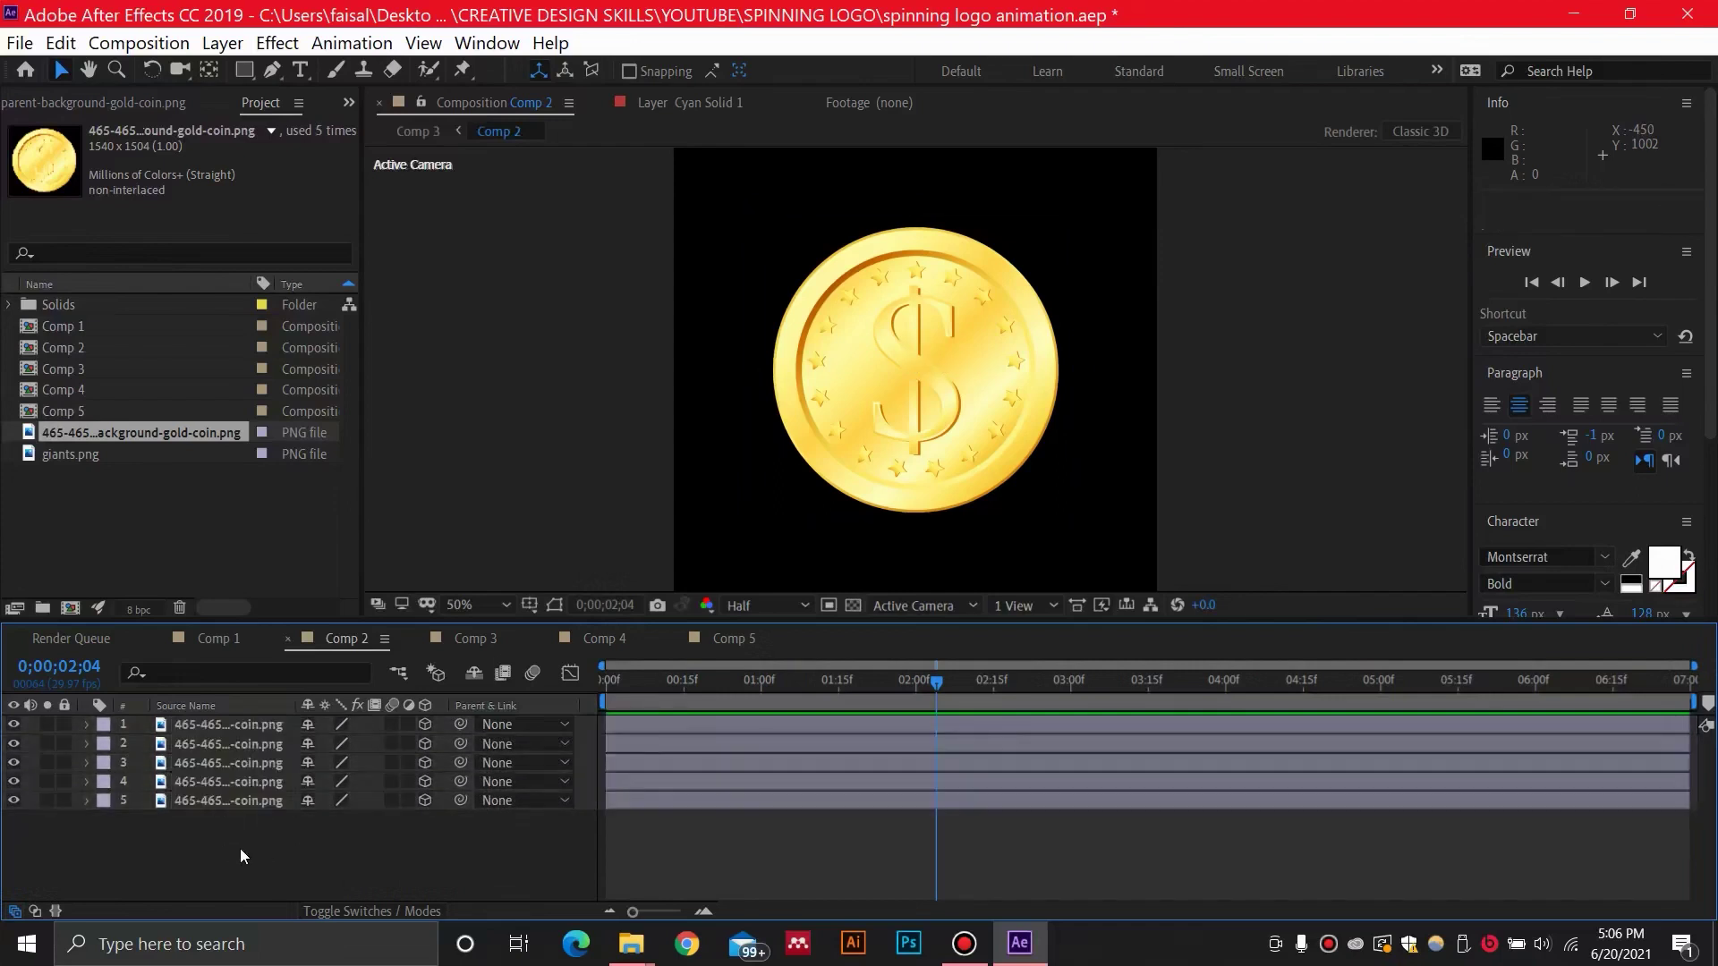
pyautogui.moveTo(241, 848); pyautogui.dragTo(241, 725)
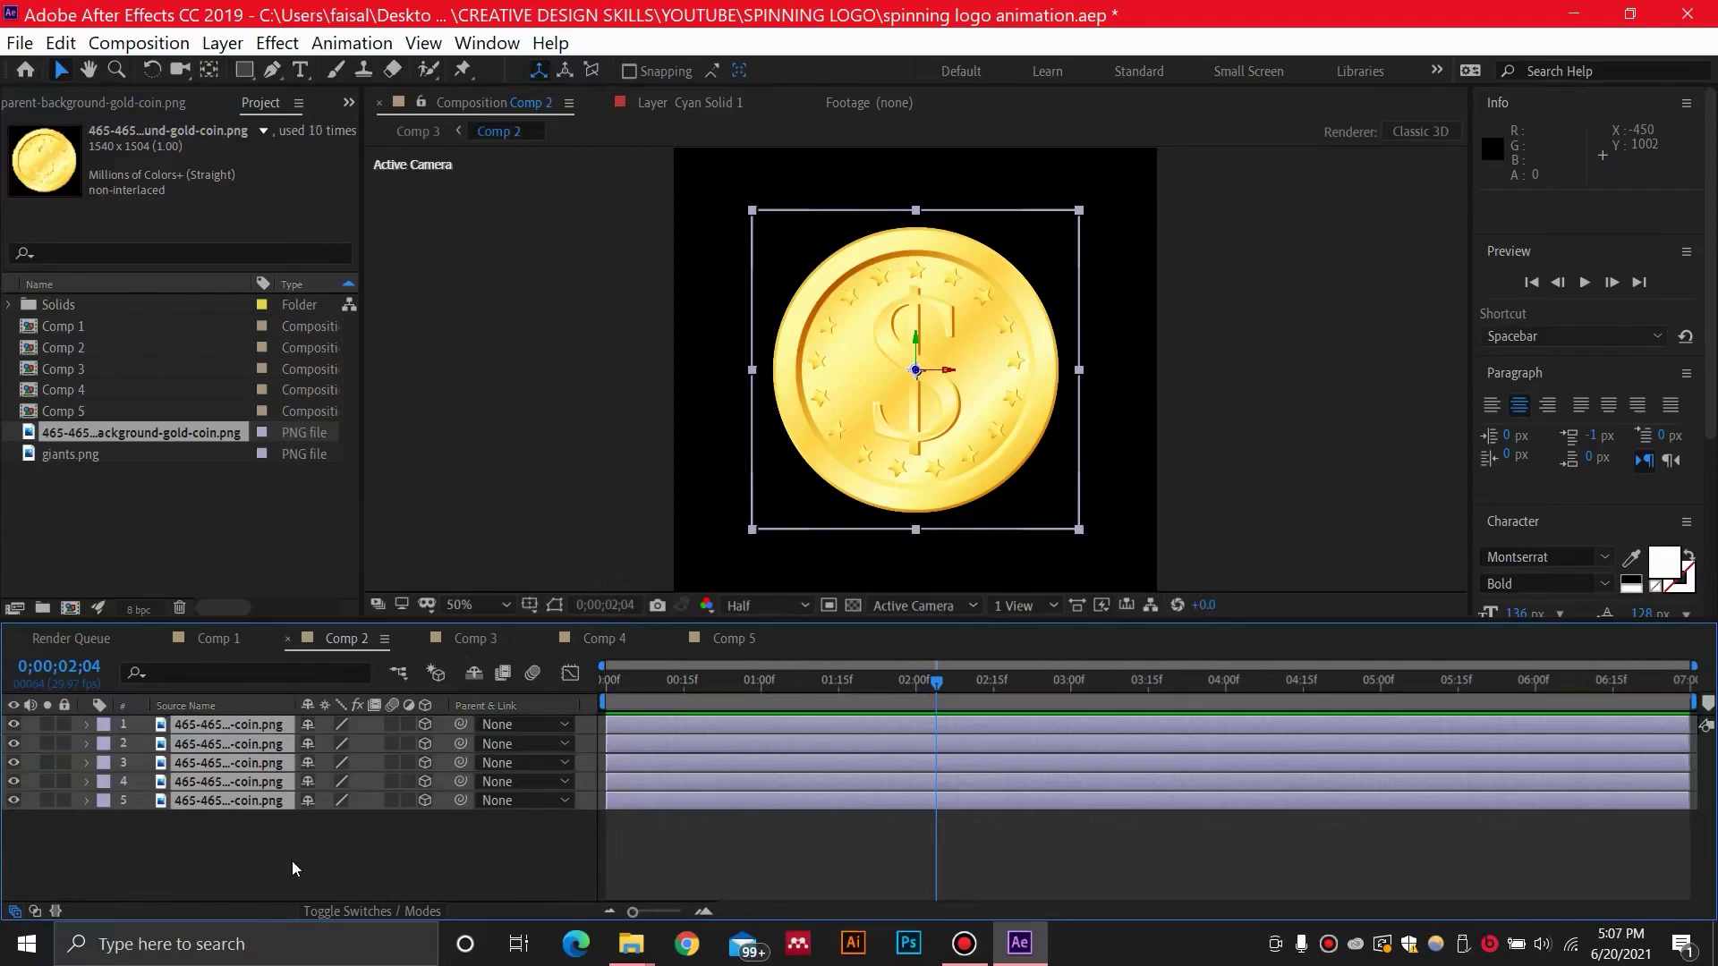
pyautogui.hotkey('ctrl', 'd')
pyautogui.hotkey('ctrl', 'd')
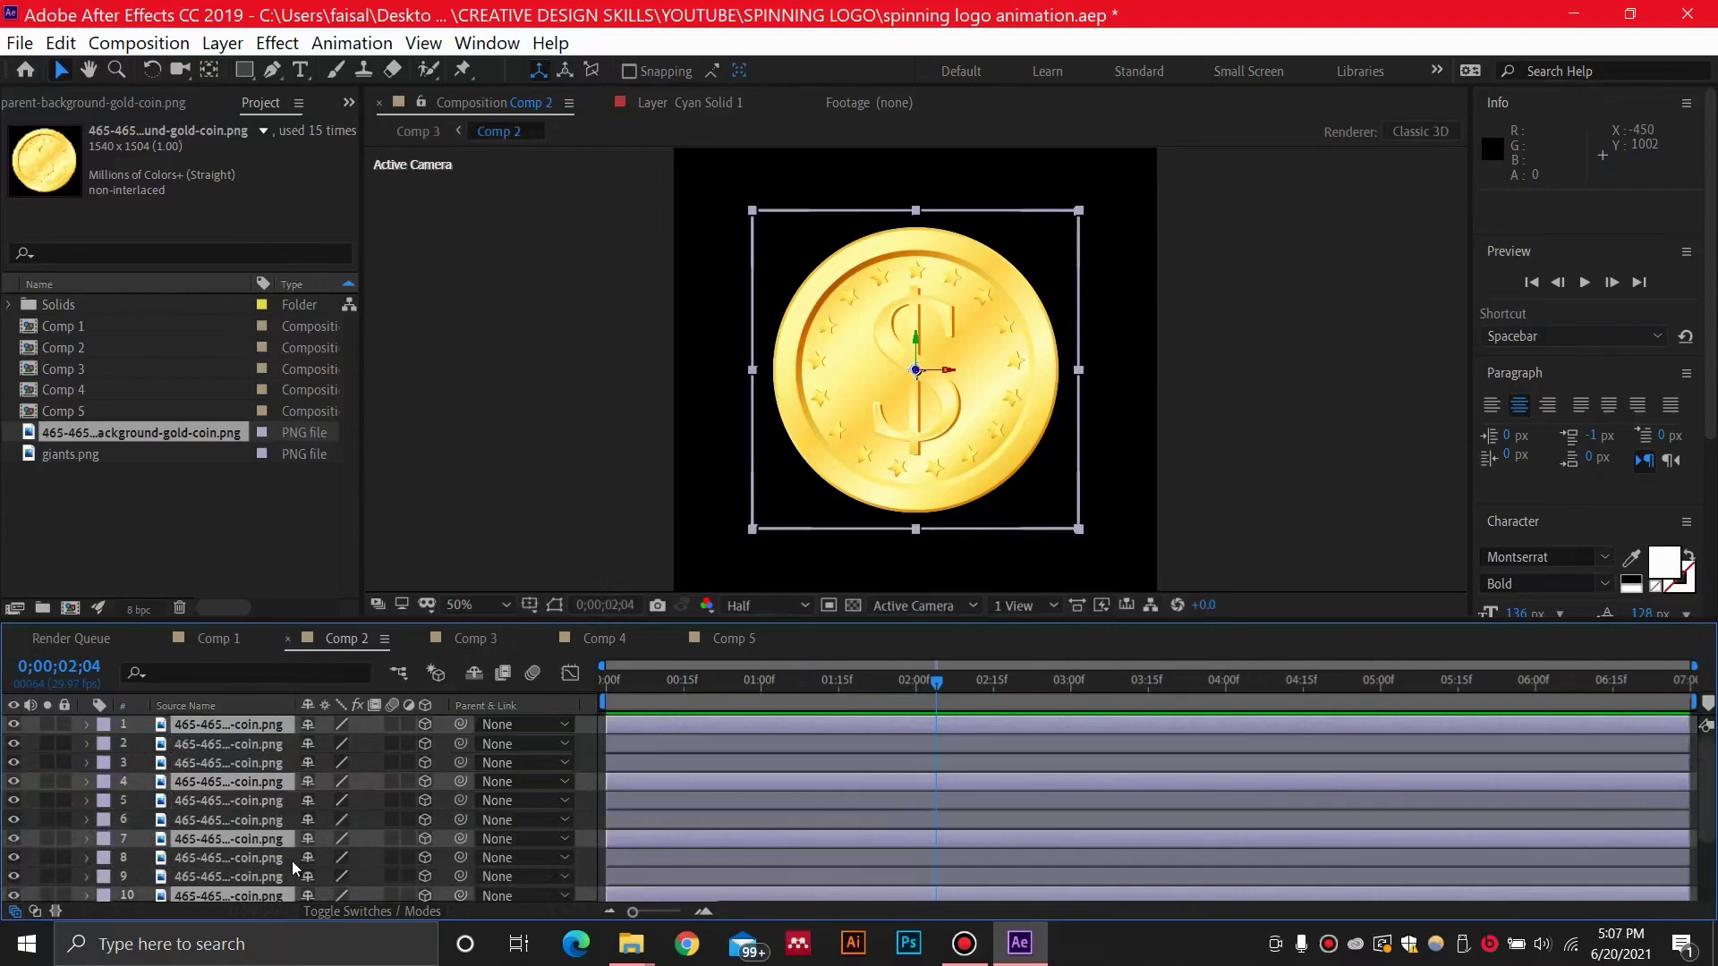
pyautogui.hotkey('ctrl', 'd')
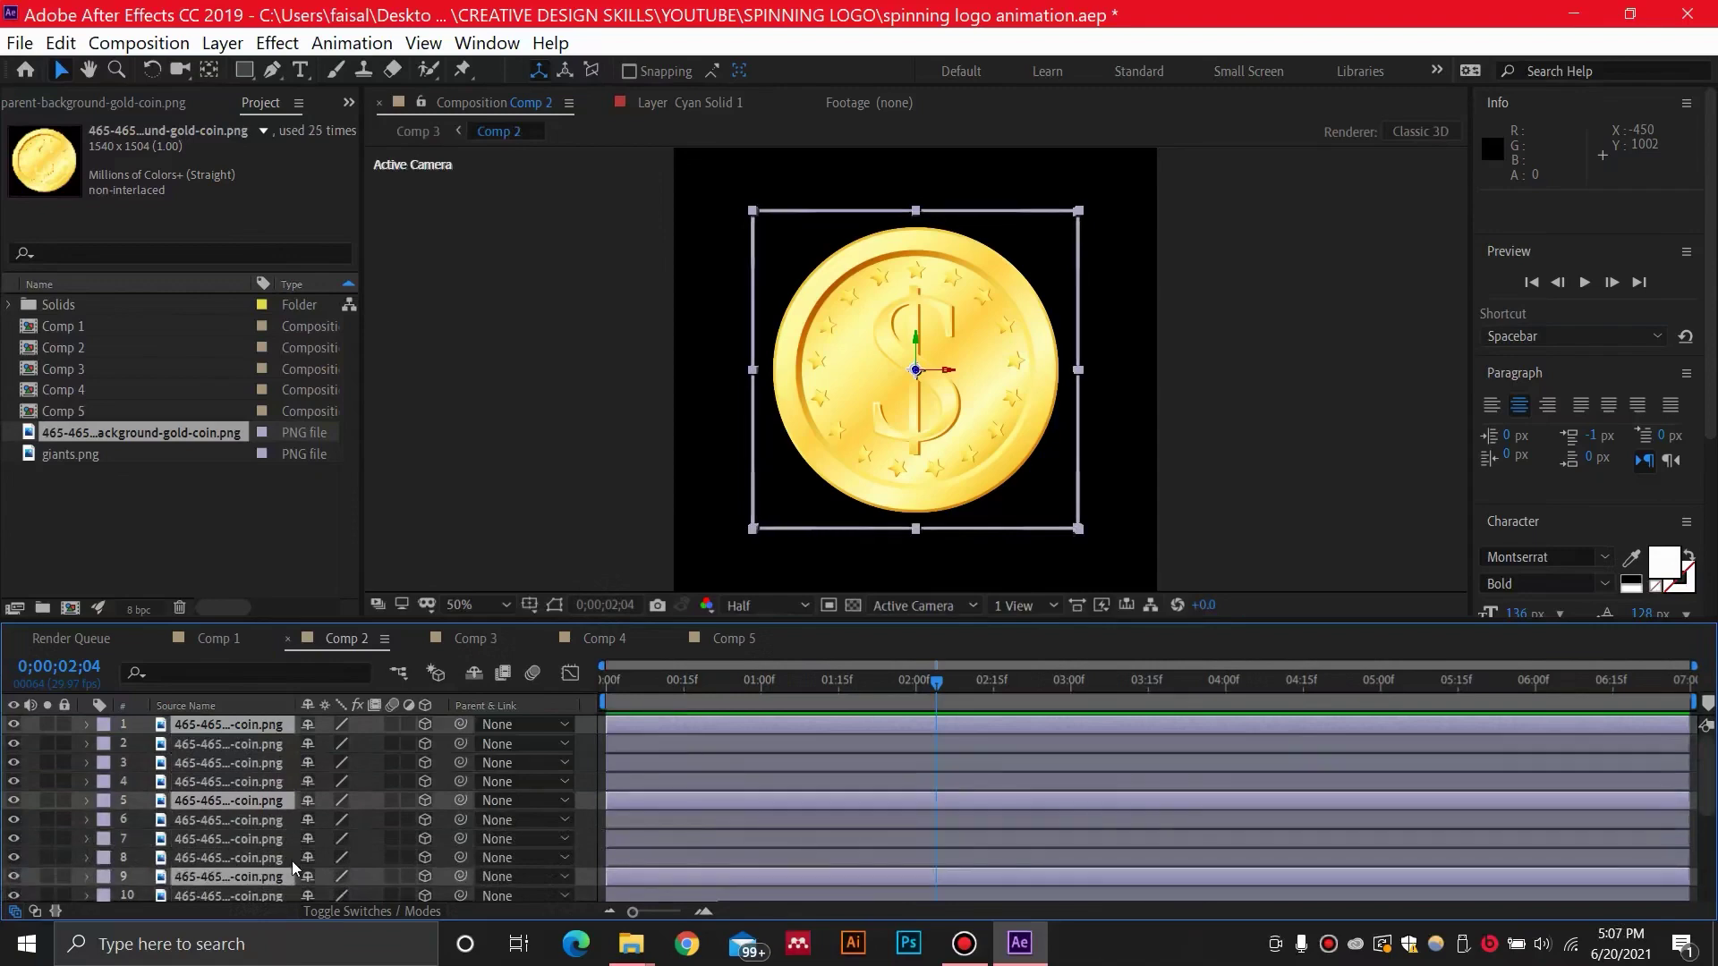
pyautogui.hotkey('ctrl', 'd')
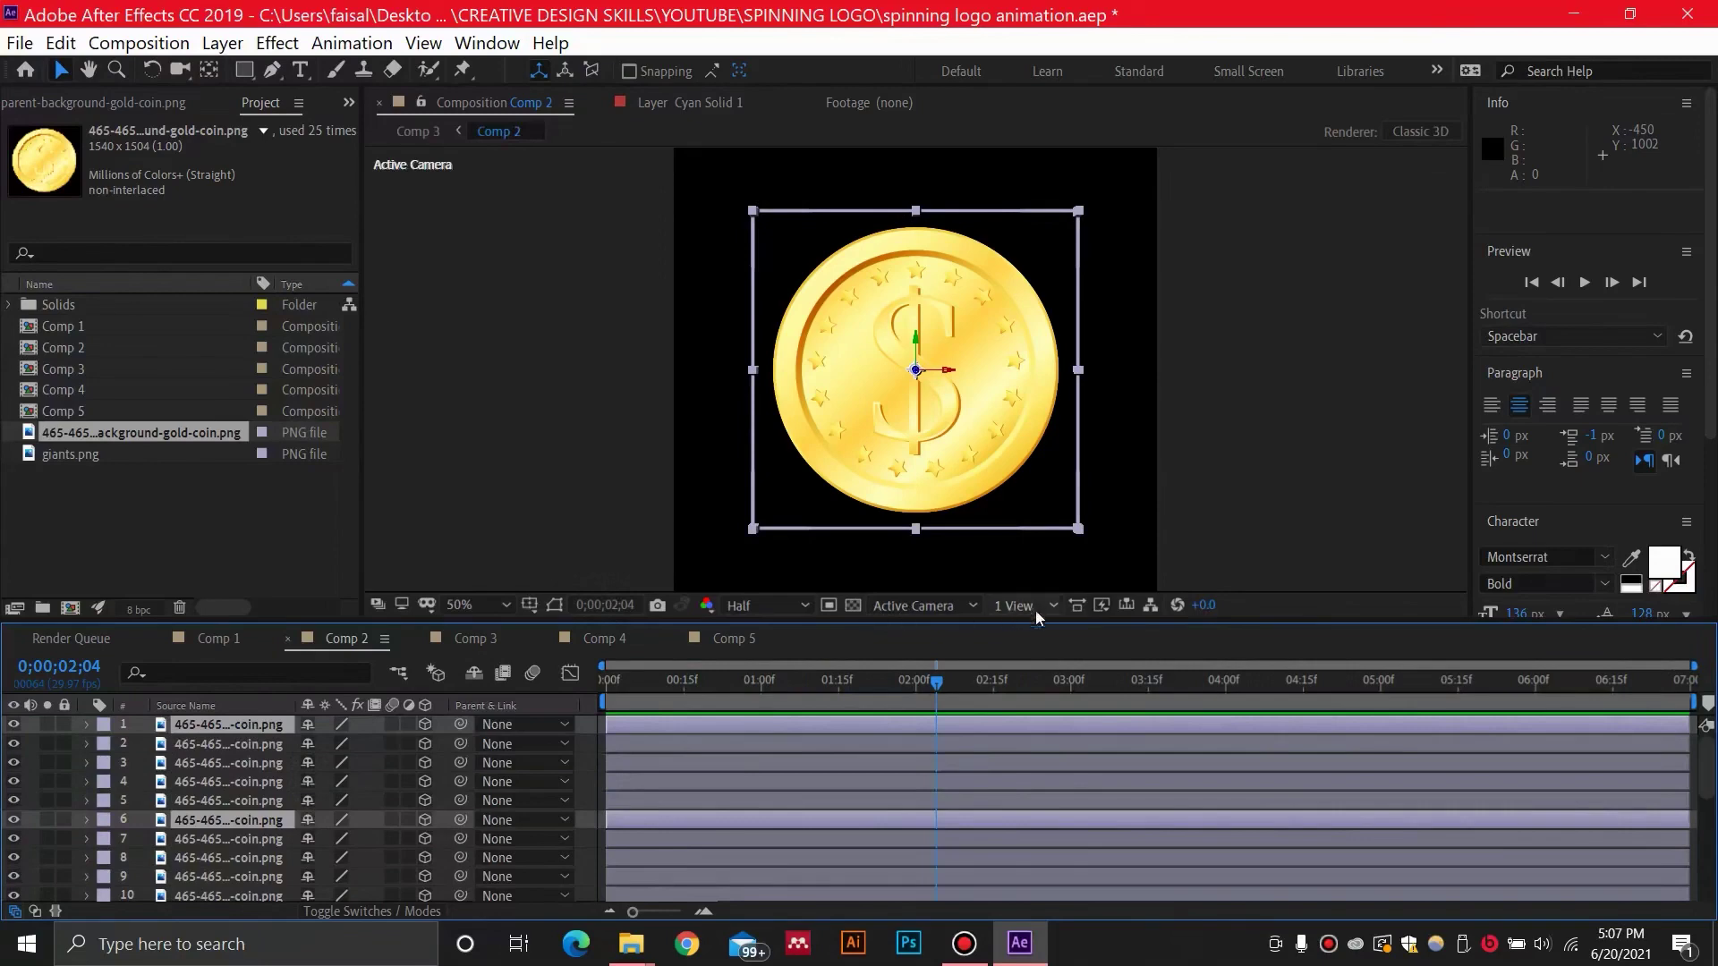
# Undo one duplication, inspect the stack in Custom View 2, then return to Active Camera.
pyautogui.hotkey('ctrl', 'z')
pyautogui.press('F10')
pyautogui.scroll(2, 851, 350)
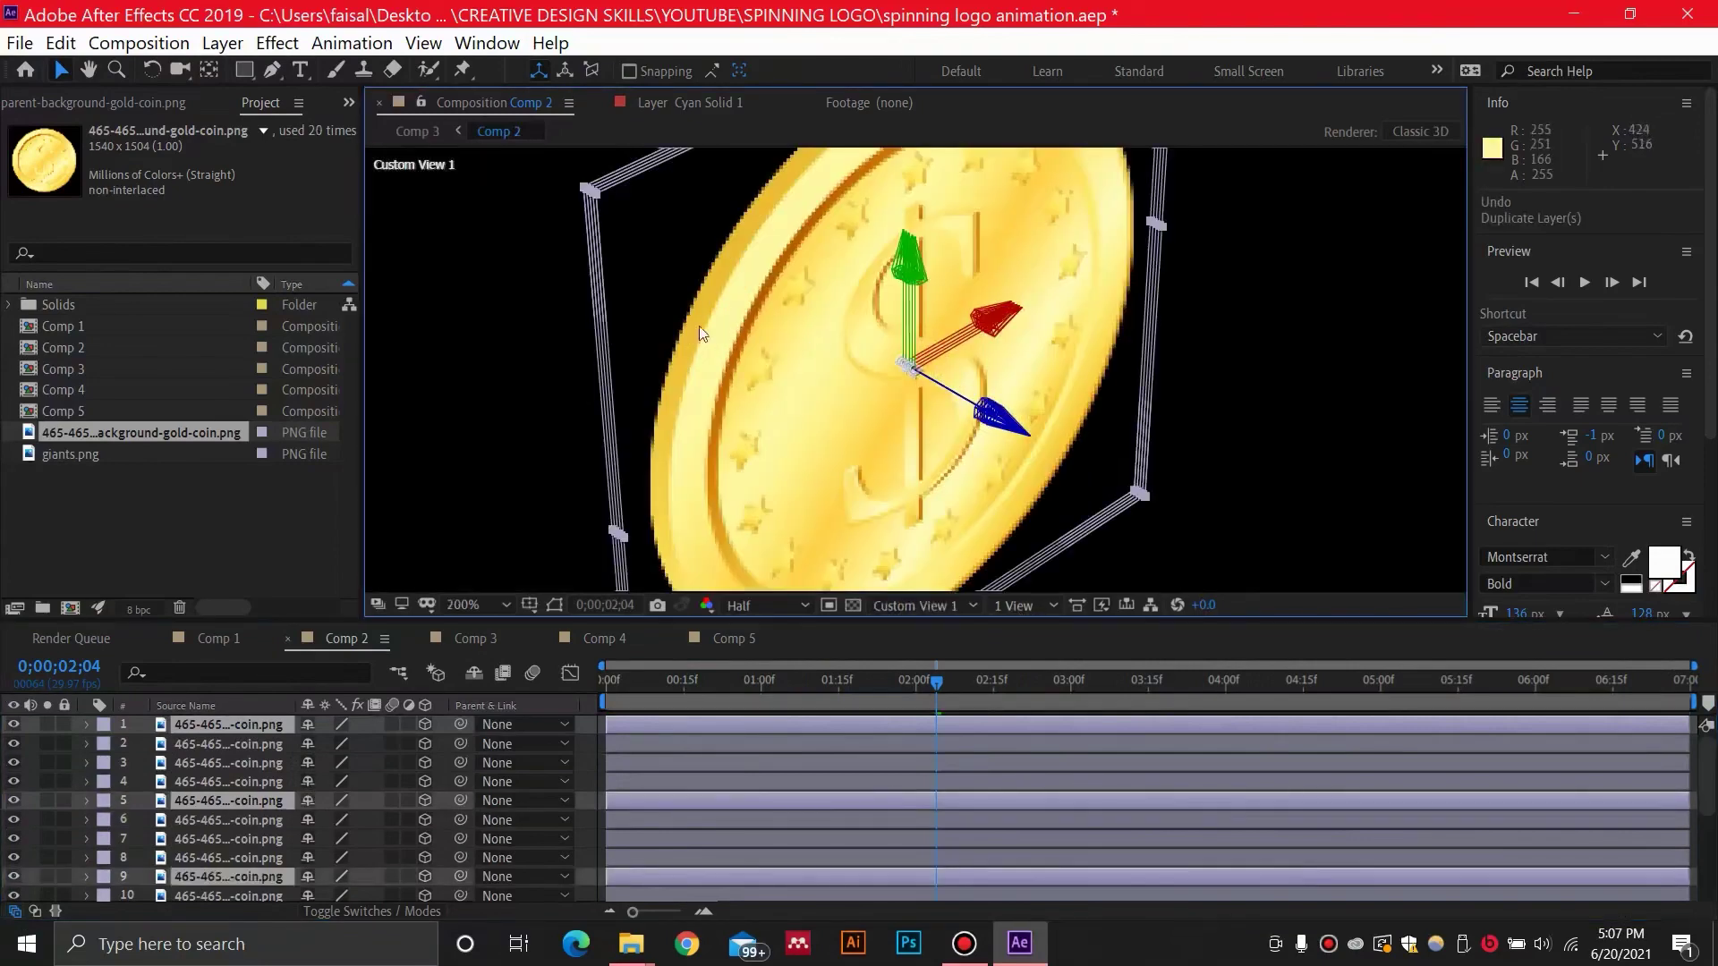
pyautogui.click(918, 605)
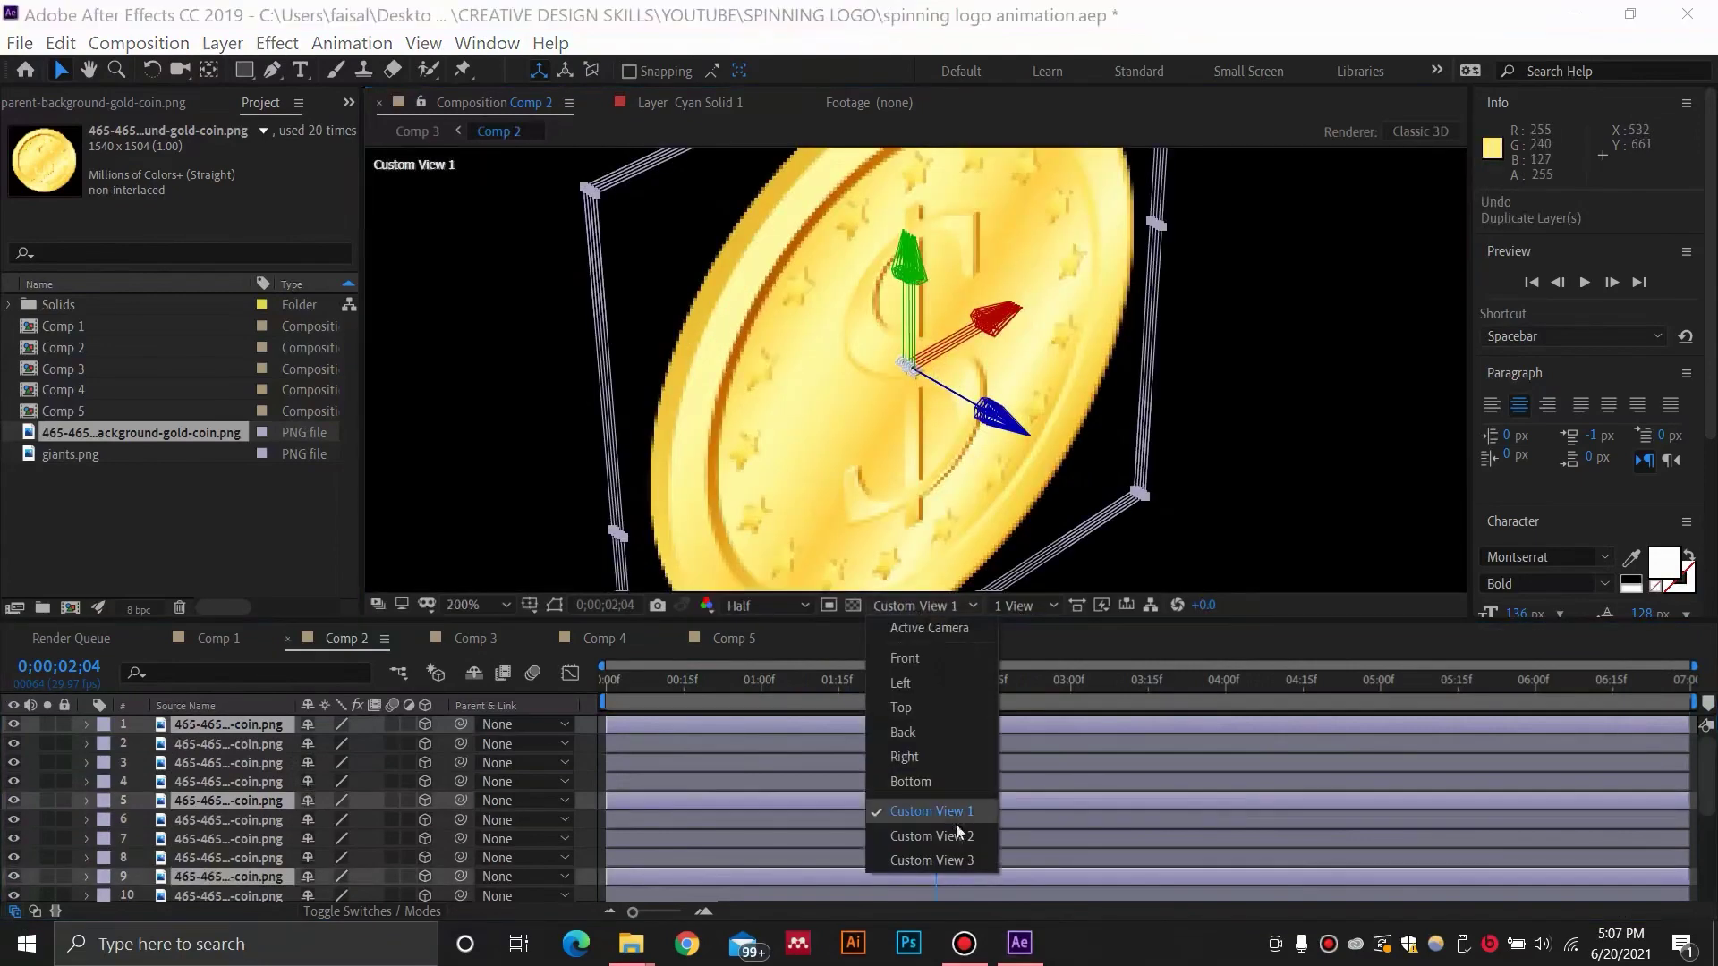
pyautogui.click(932, 836)
pyautogui.scroll(-1, 984, 536)
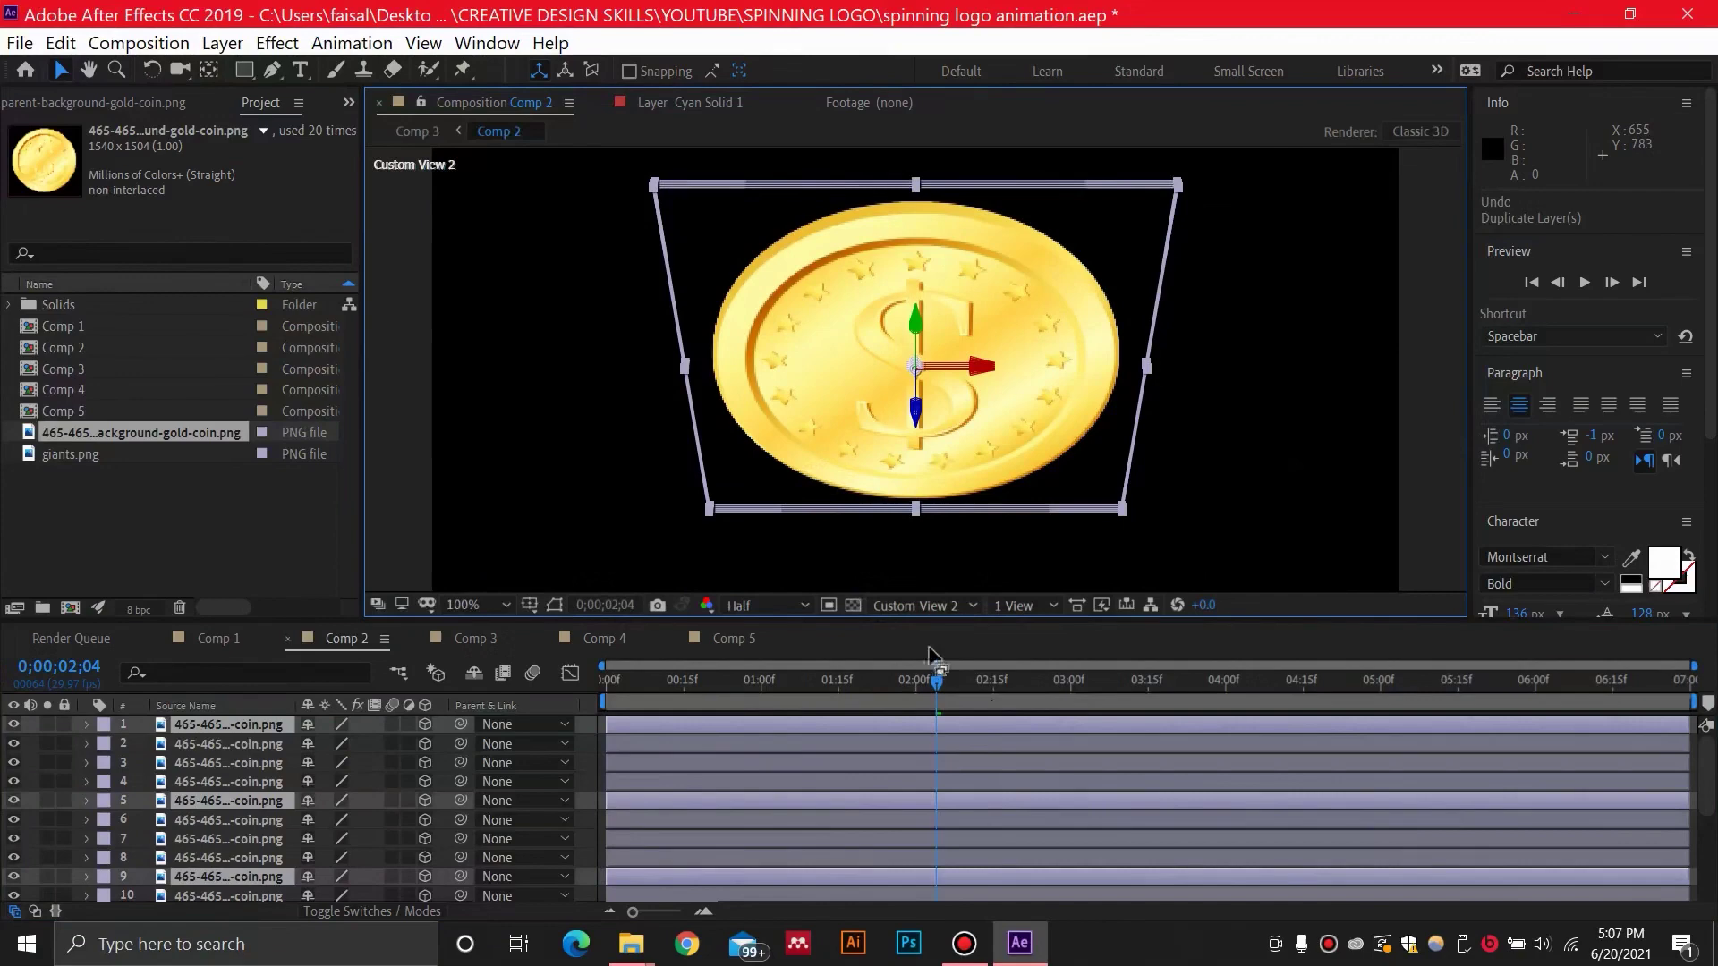
pyautogui.click(949, 603)
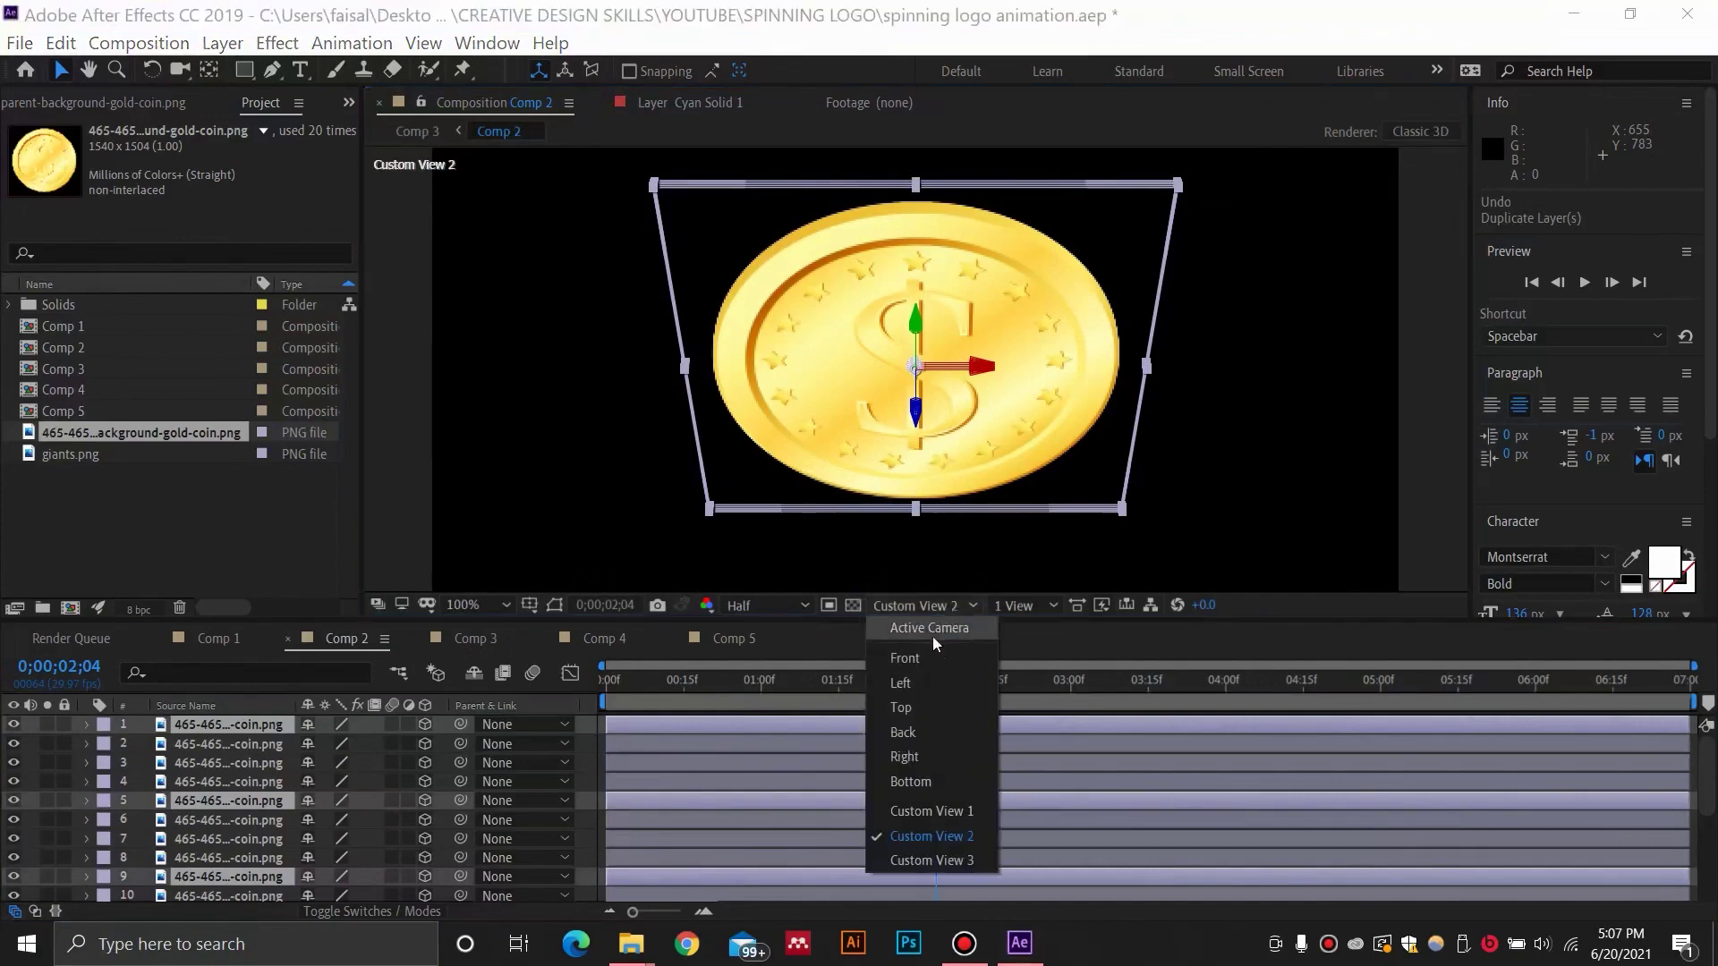
pyautogui.click(930, 629)
pyautogui.scroll(-2, 977, 428)
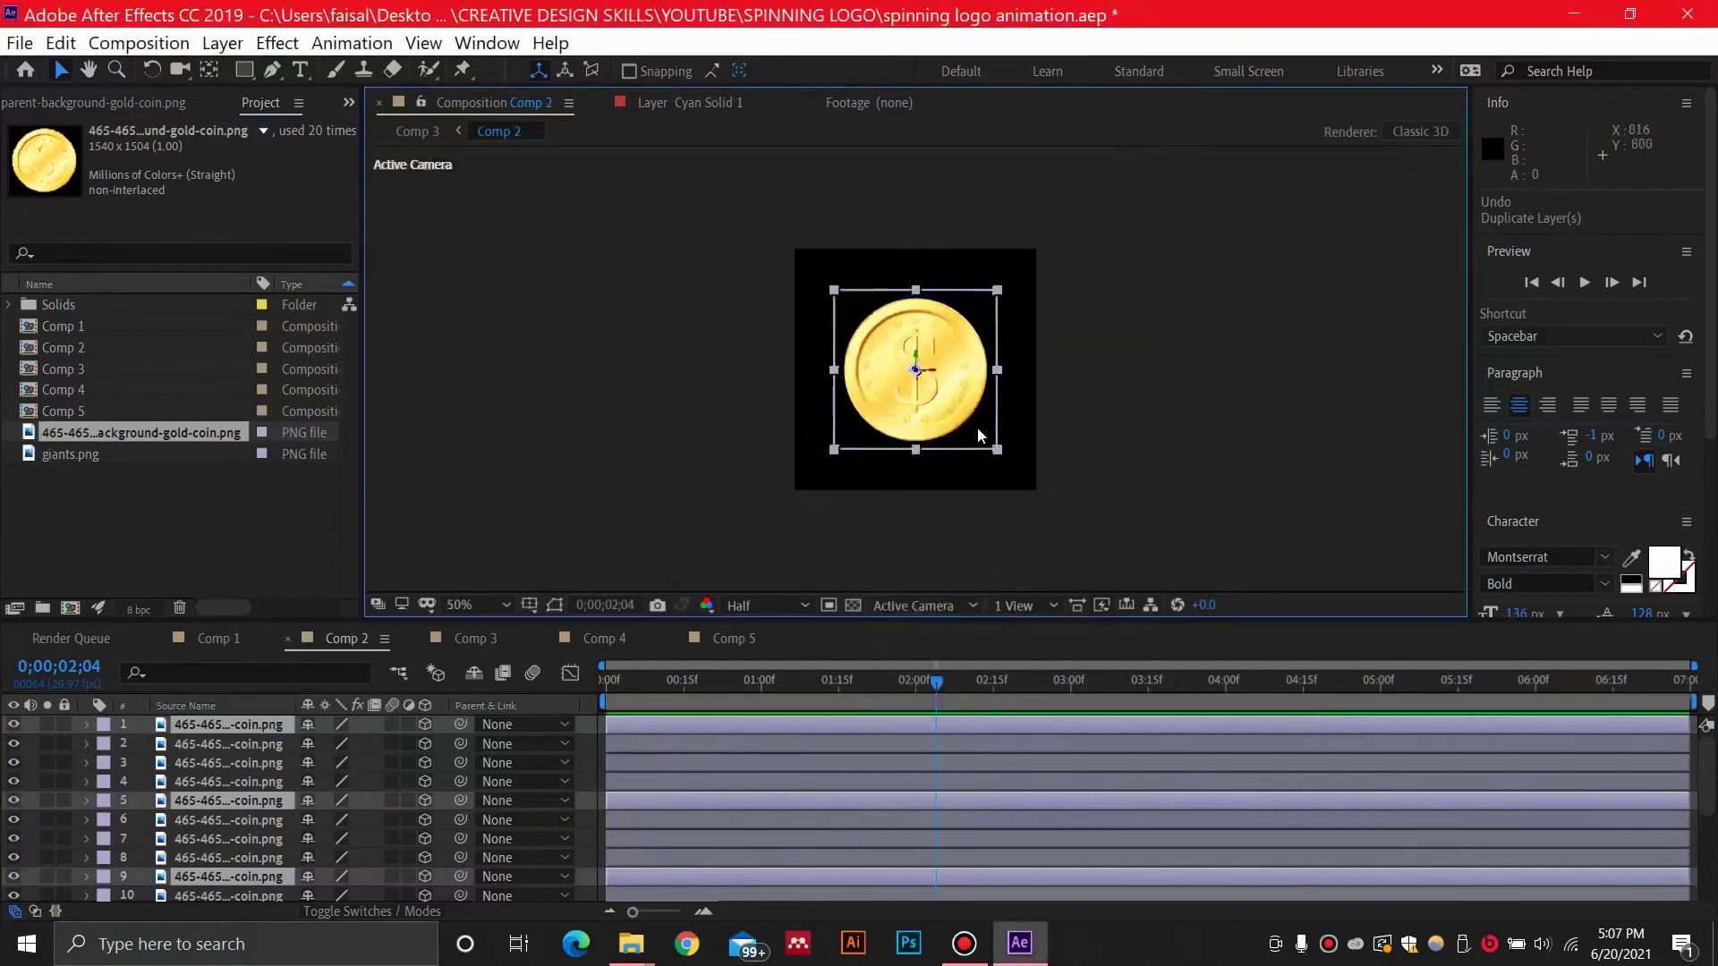
pyautogui.scroll(1, 978, 428)
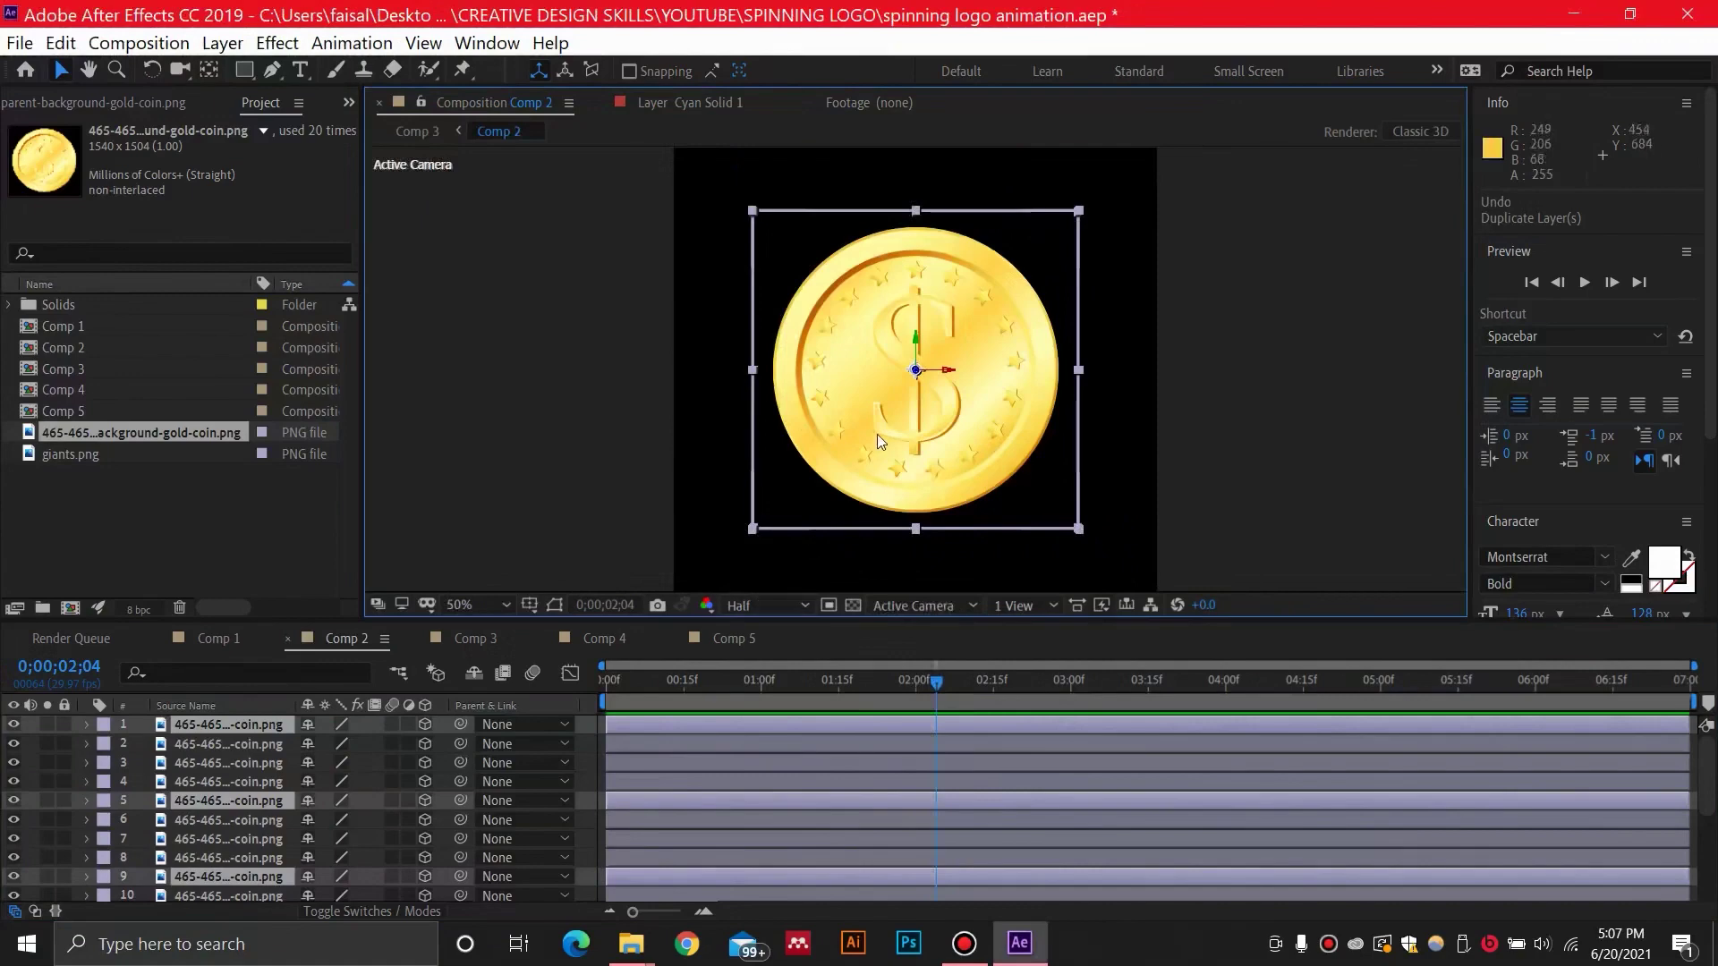
# In Comp 5, make the coin layer 3D, collapse transformations, and test-turn it about 39° on Y.
pyautogui.click(734, 638)
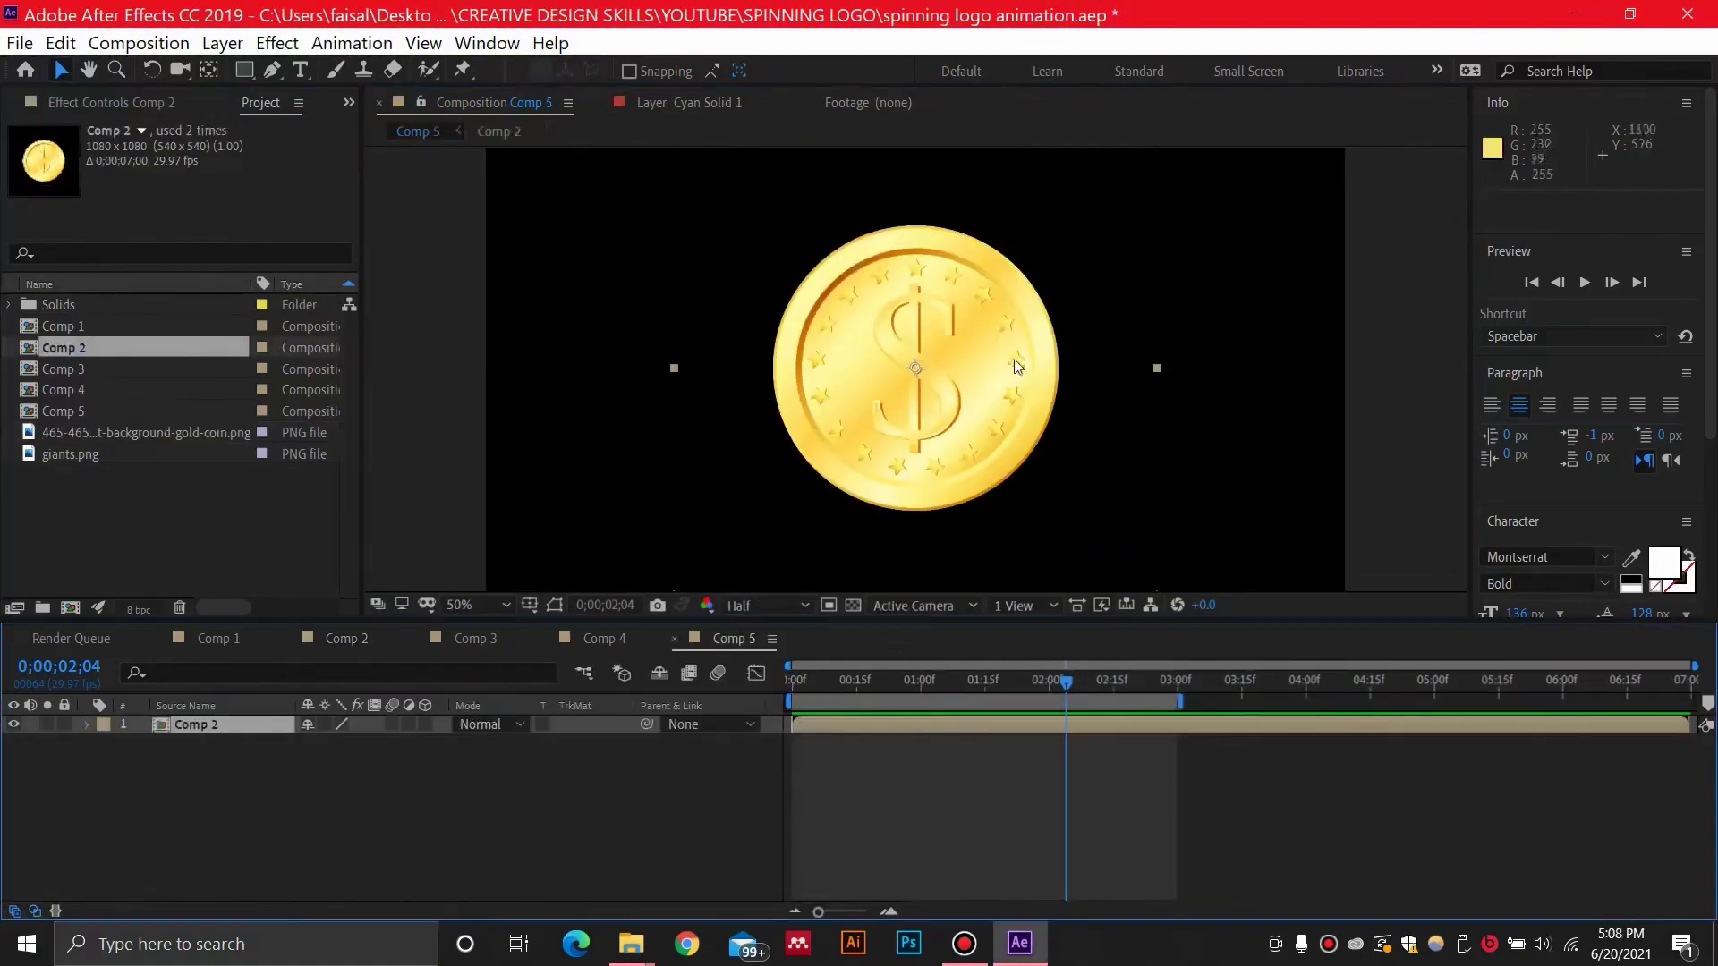
pyautogui.scroll(-1, 1014, 359)
pyautogui.scroll(1, 997, 359)
pyautogui.click(422, 726)
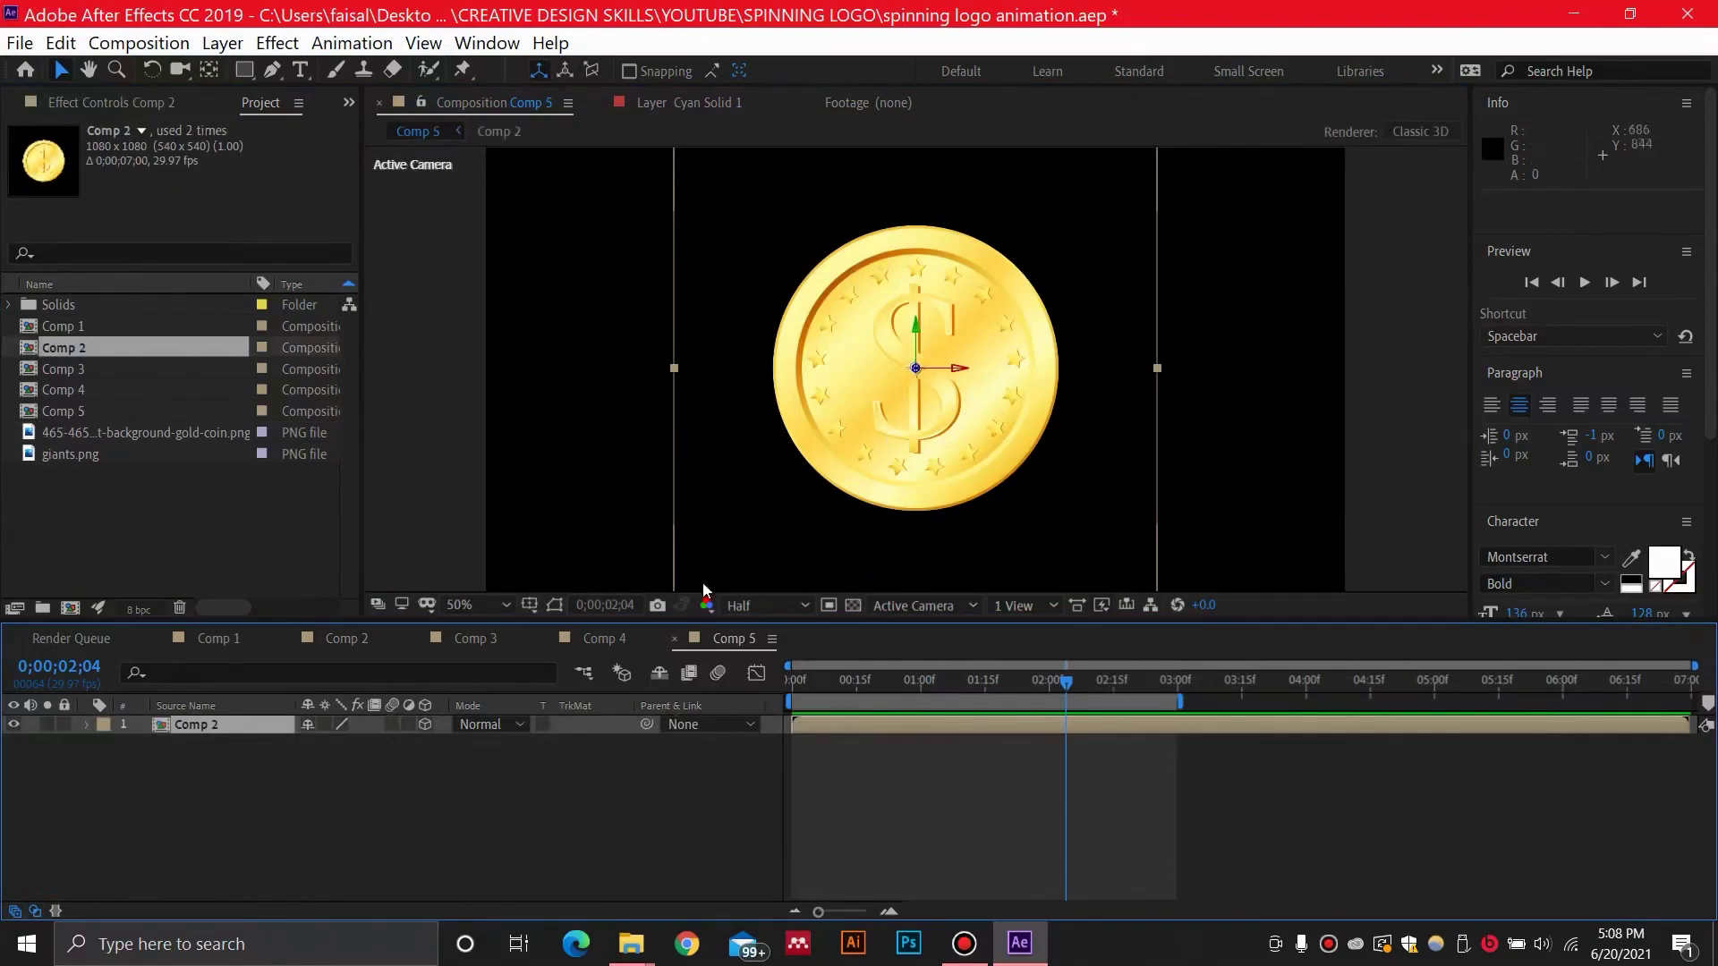
pyautogui.press('r')
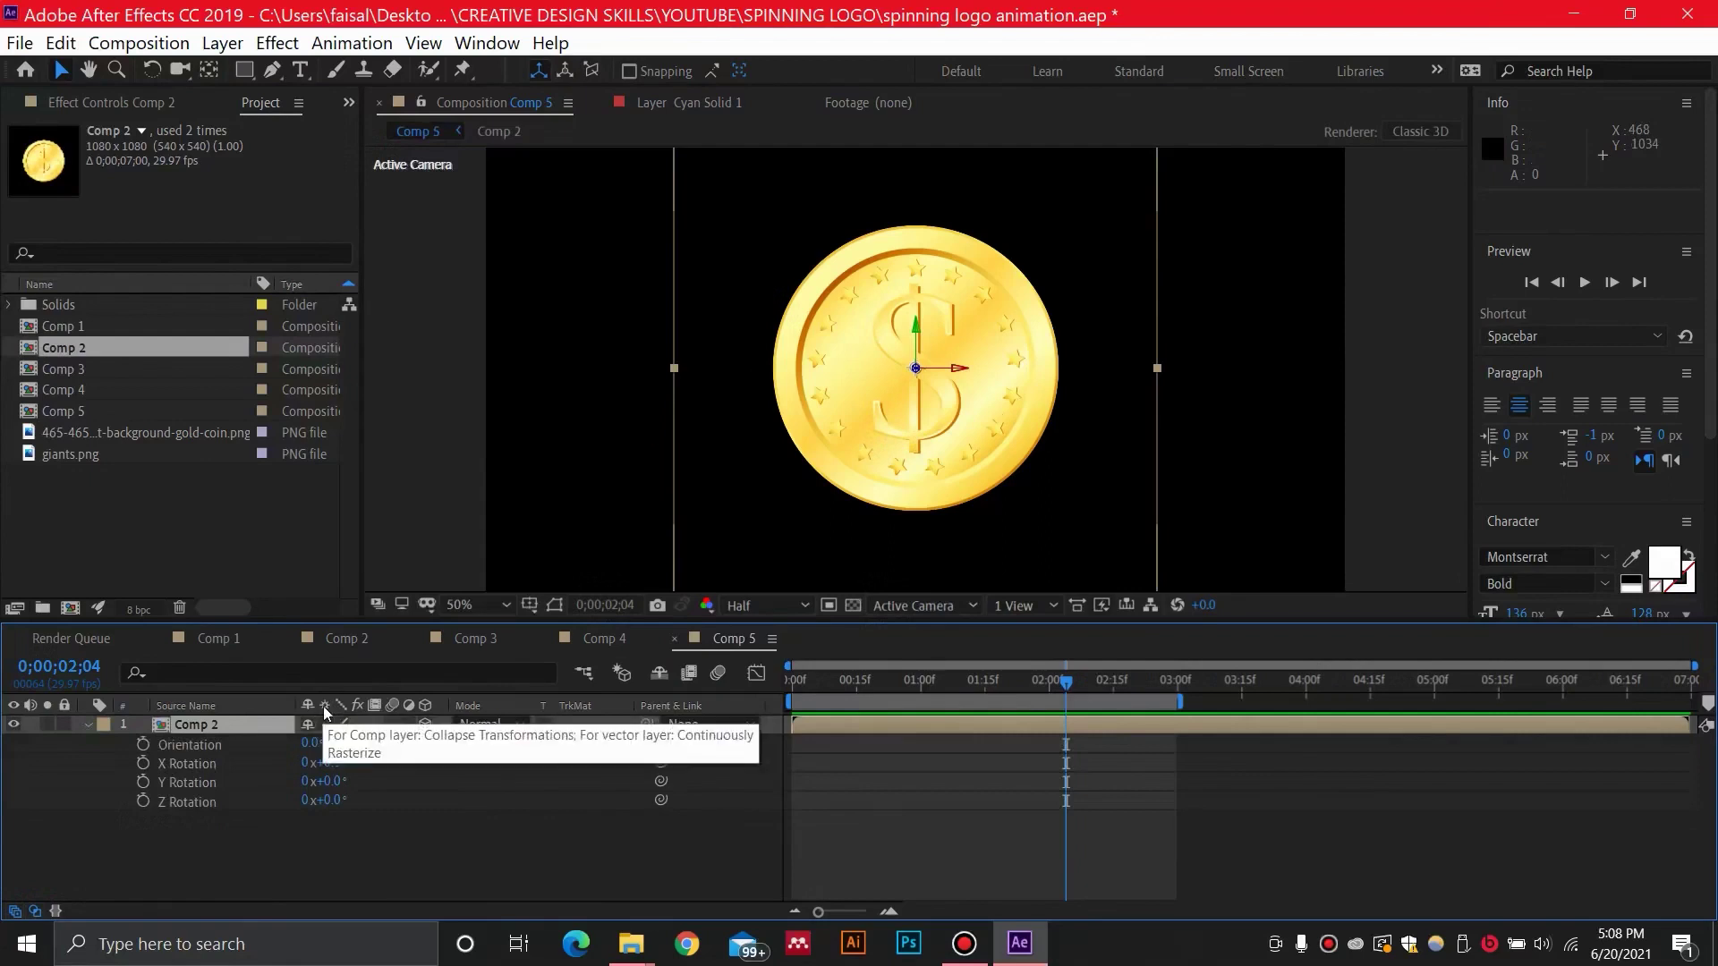
pyautogui.click(325, 726)
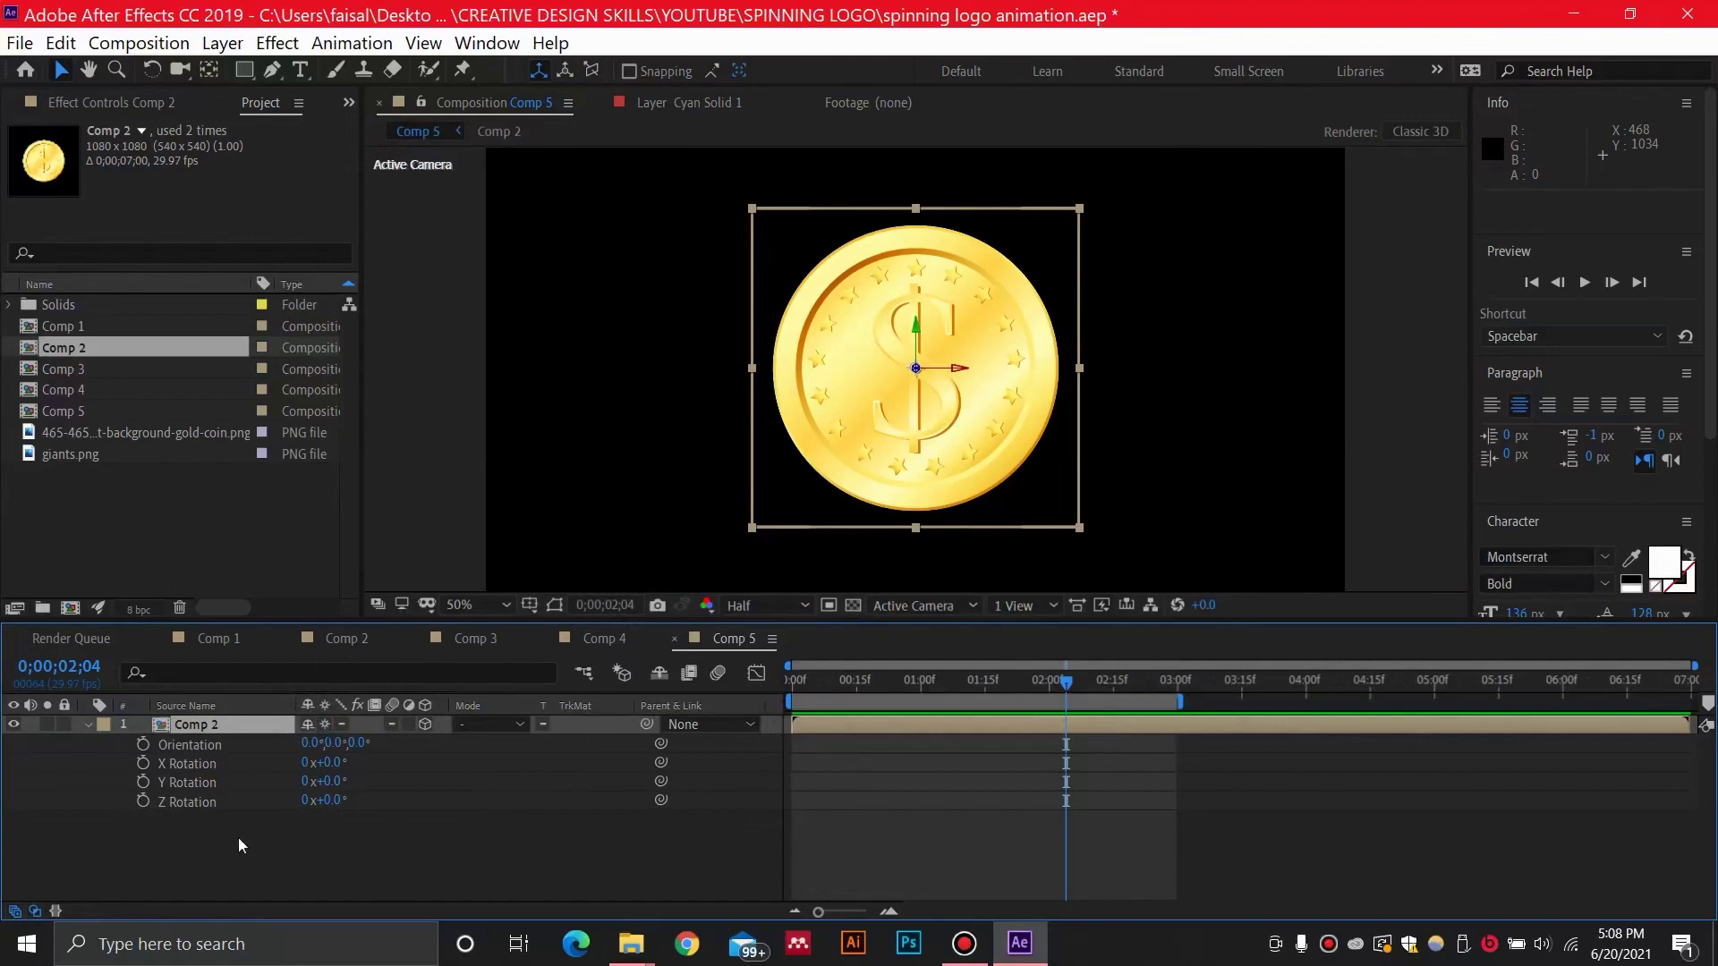
pyautogui.moveTo(331, 782)
pyautogui.mouseDown()
pyautogui.moveTo(510, 796)
pyautogui.moveTo(403, 805)
pyautogui.mouseUp()
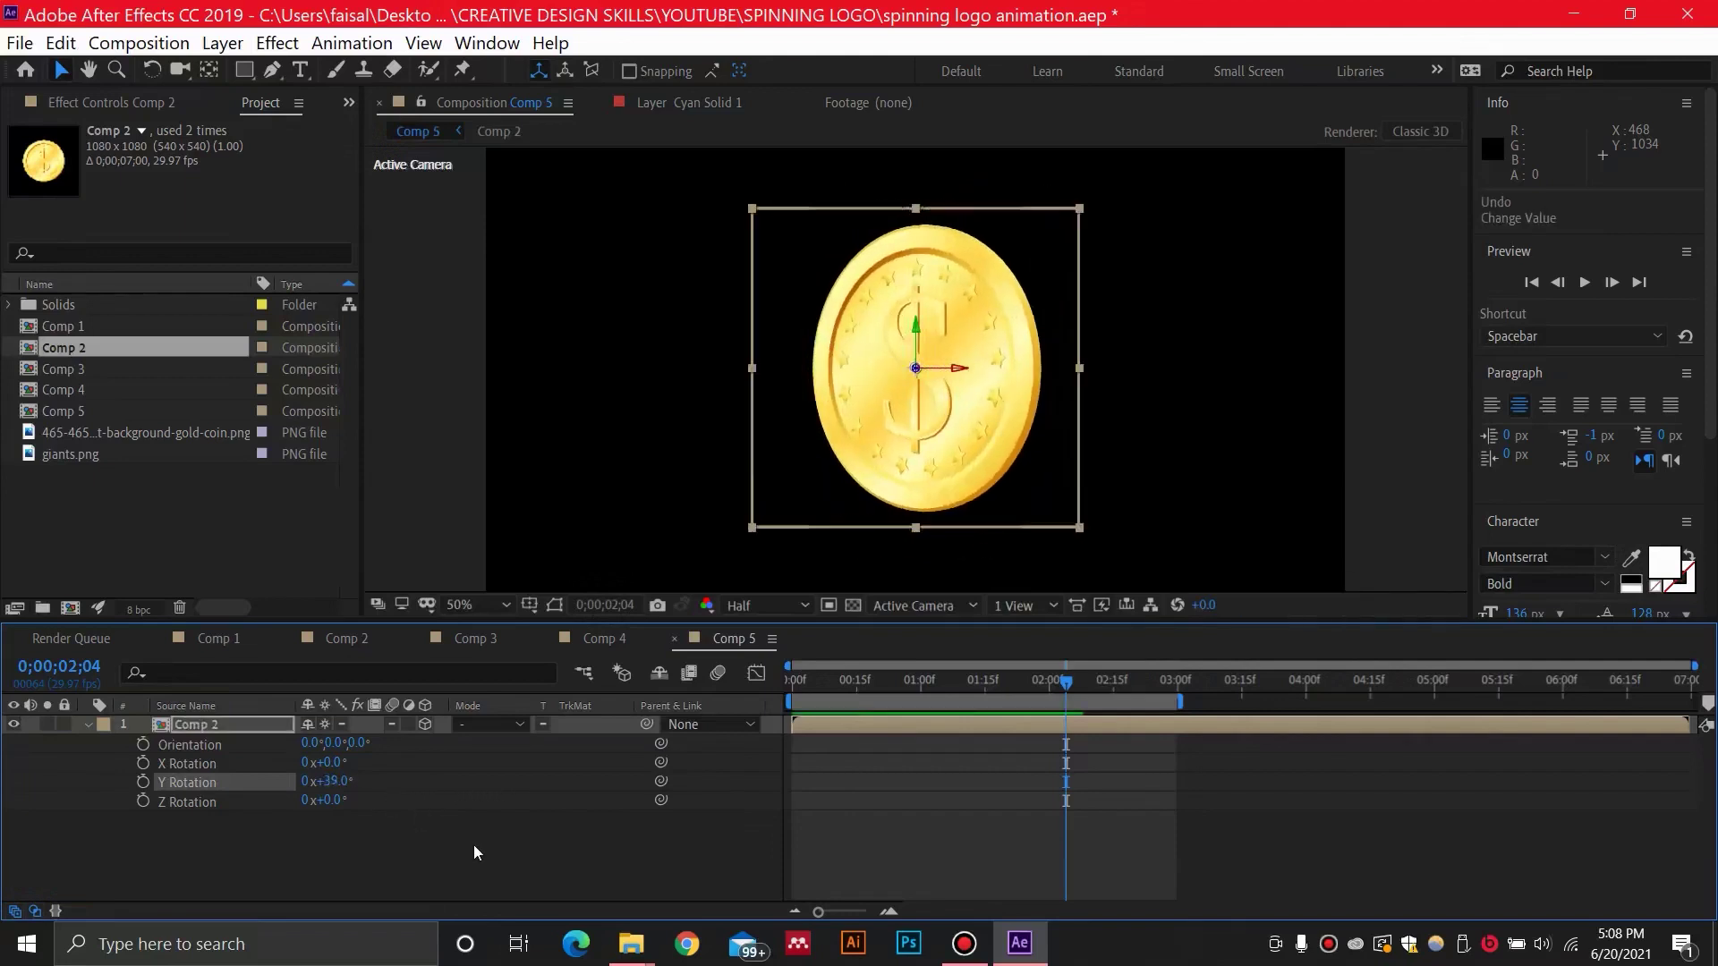
# Undo the test rotation and return to the first frame.
pyautogui.hotkey('ctrl', 'z')
pyautogui.moveTo(1065, 681); pyautogui.dragTo(872, 681)
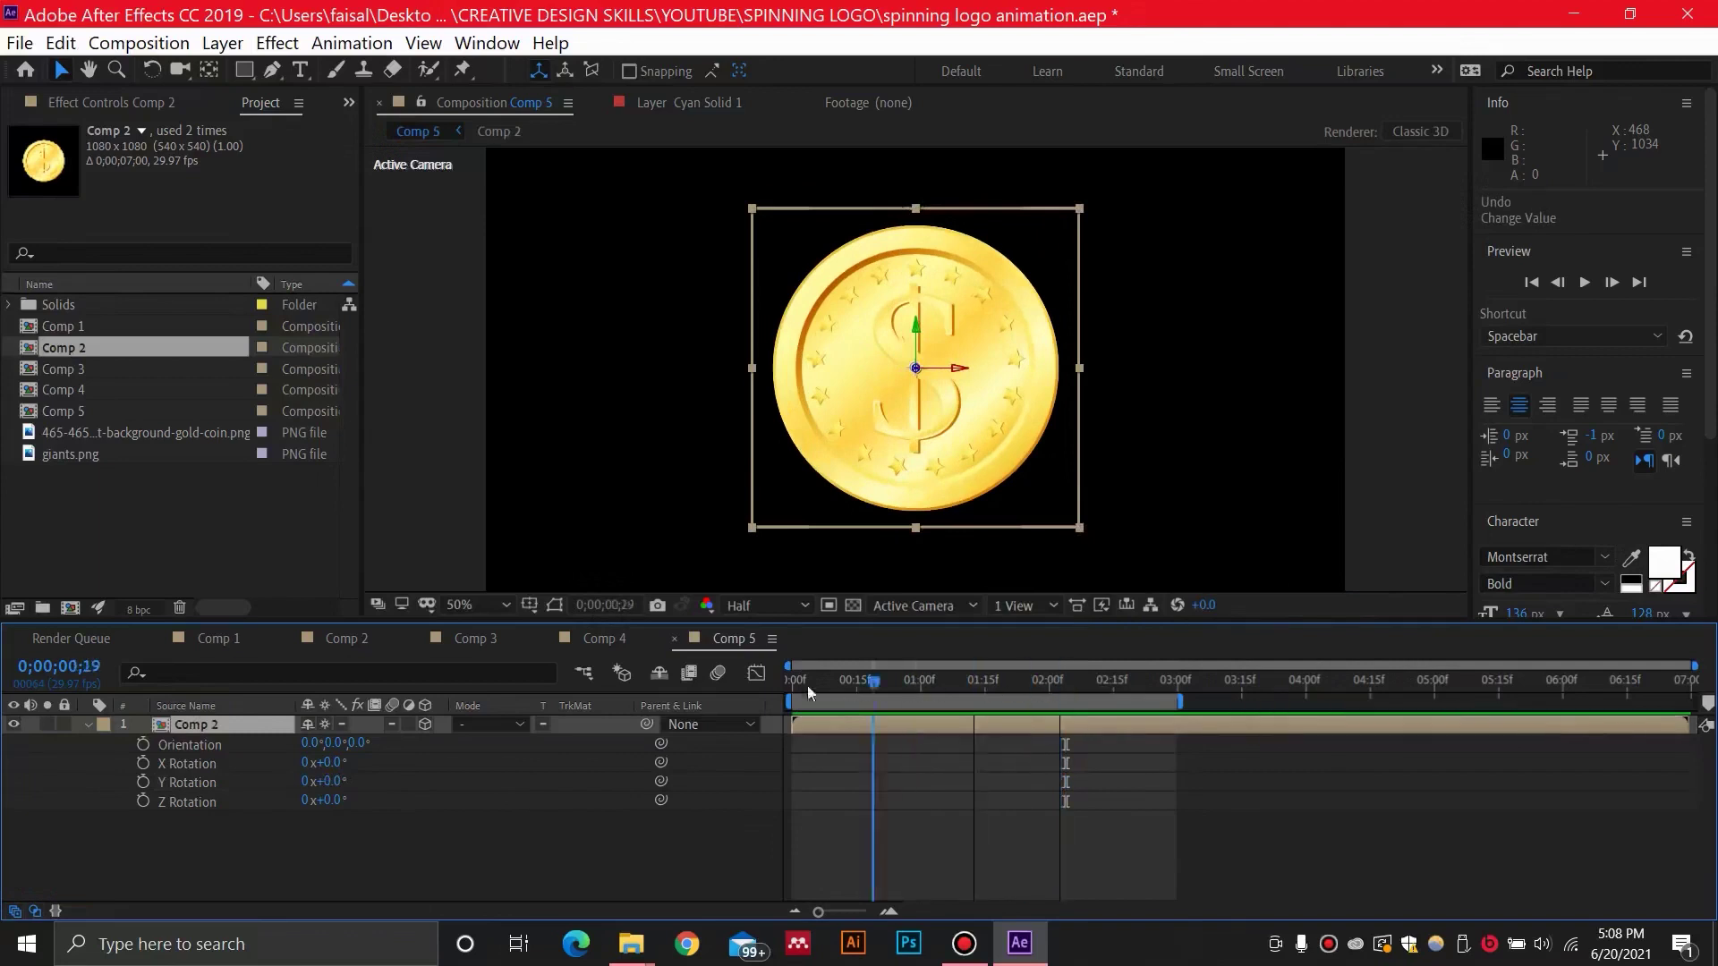
pyautogui.click(795, 681)
pyautogui.hotkey('ctrl', 'z')
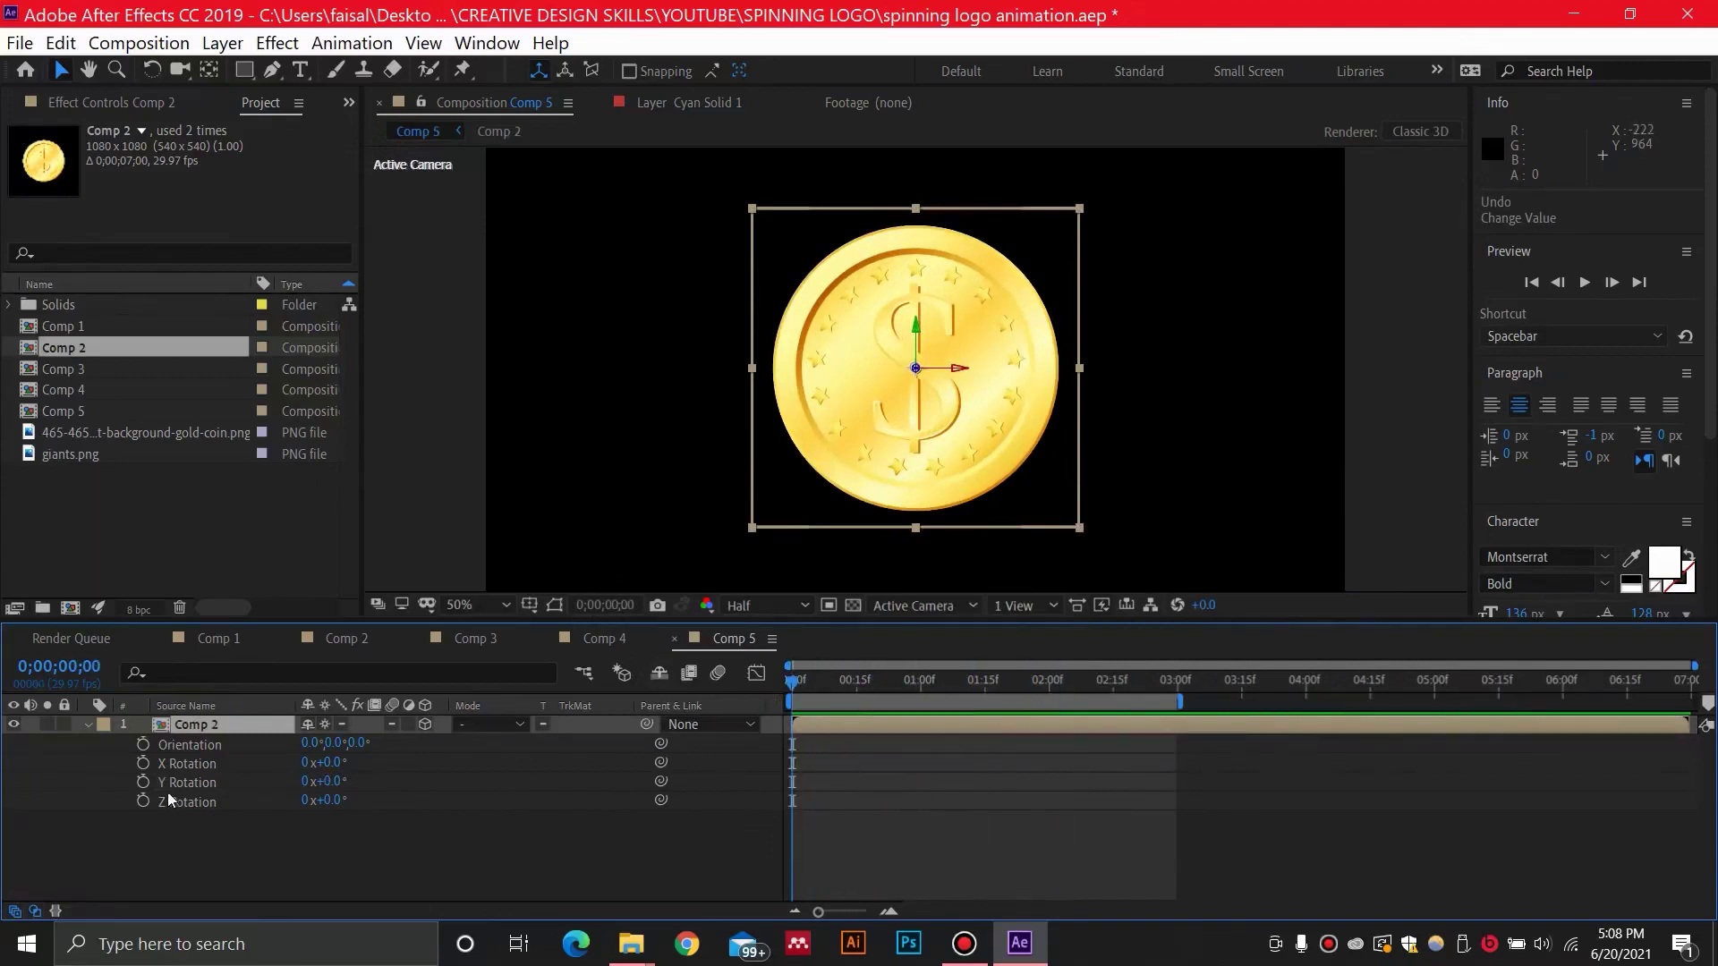
# Keyframe Y Rotation from 0° at 0:00 to 3x+0° at 2:00.
pyautogui.click(145, 784)
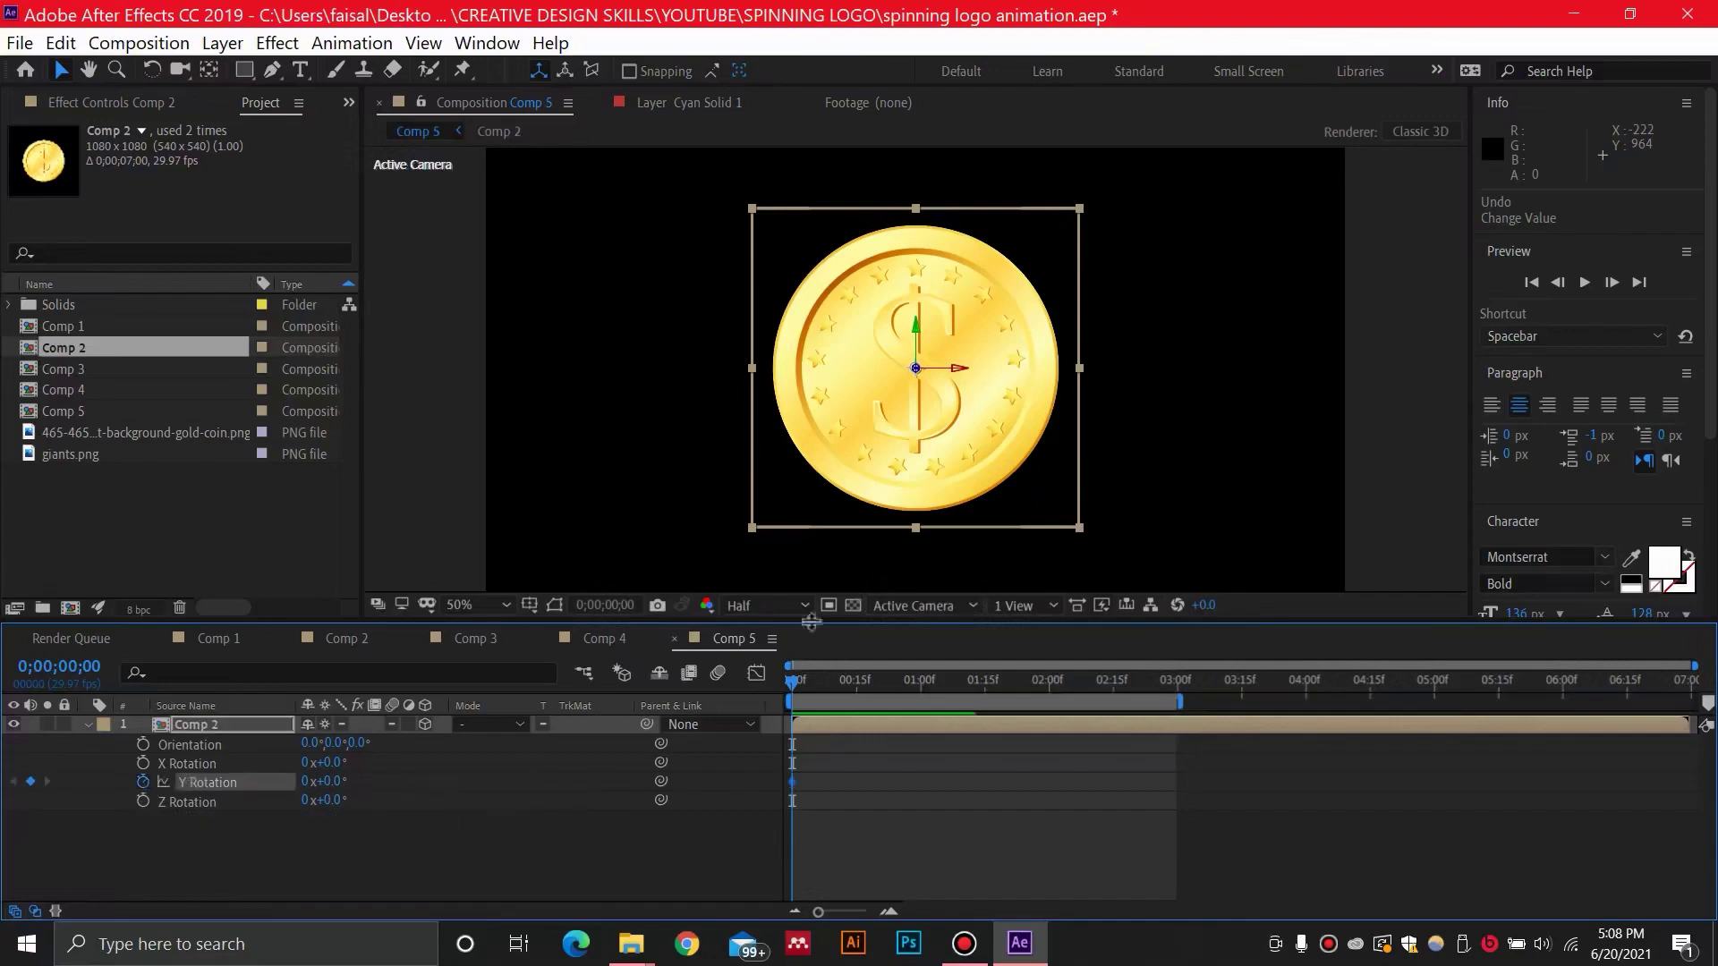
pyautogui.moveTo(888, 680); pyautogui.dragTo(1048, 680)
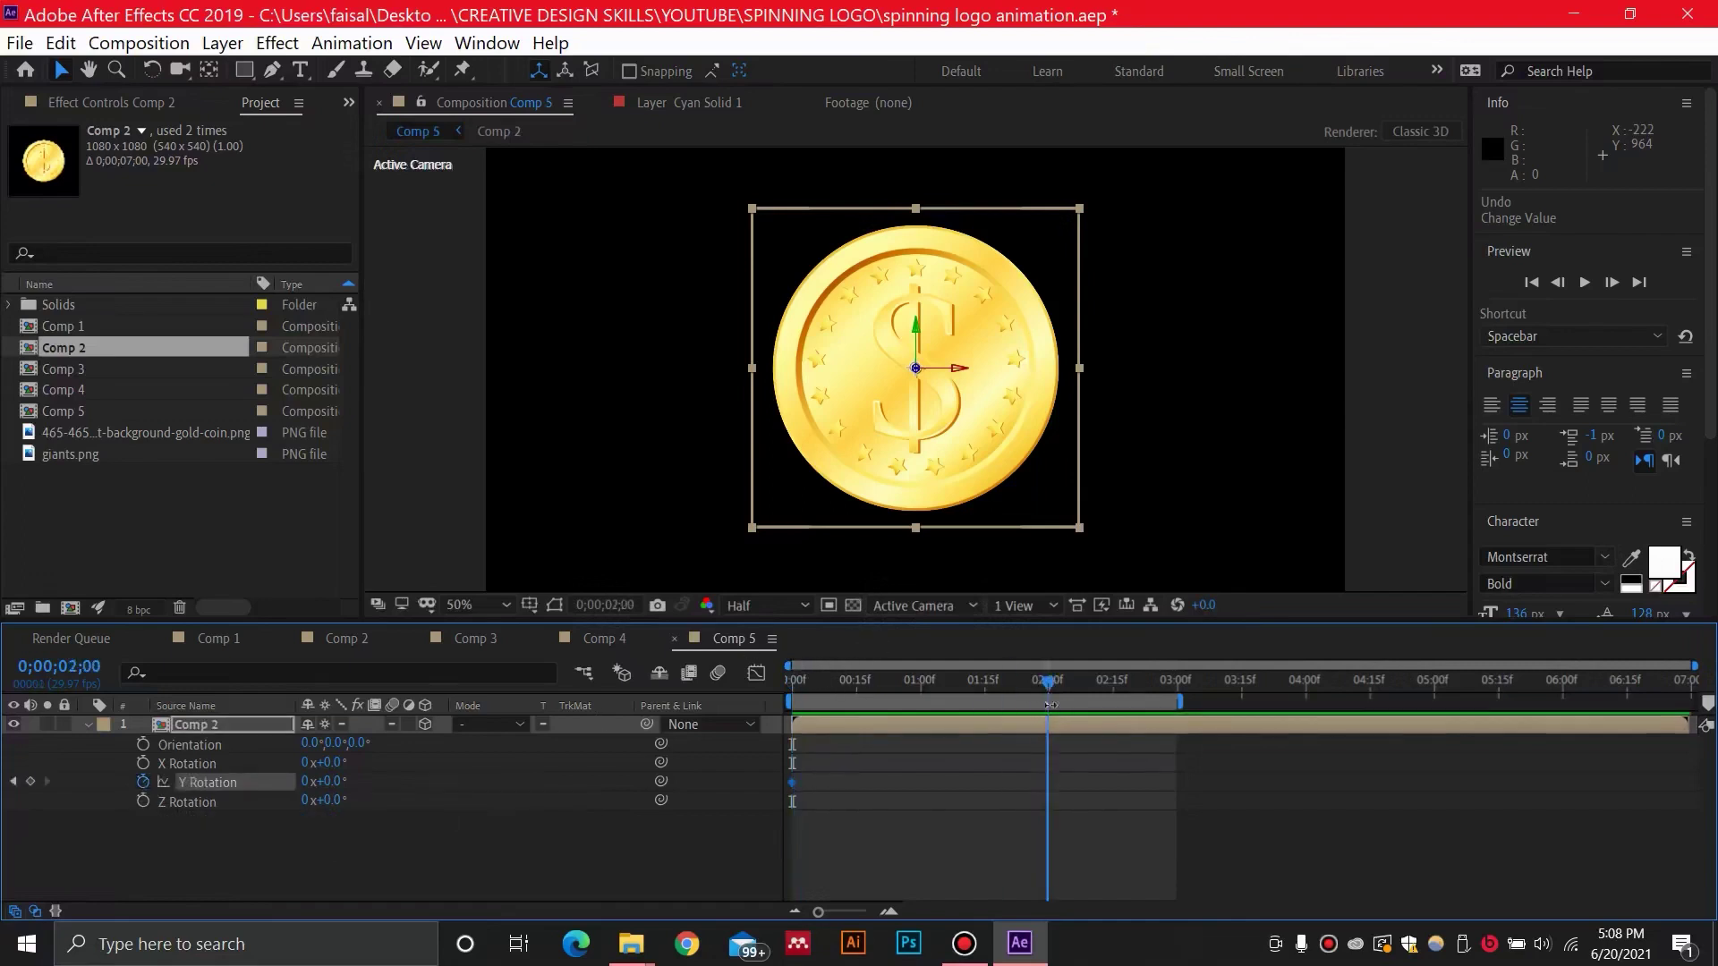
pyautogui.click(310, 784)
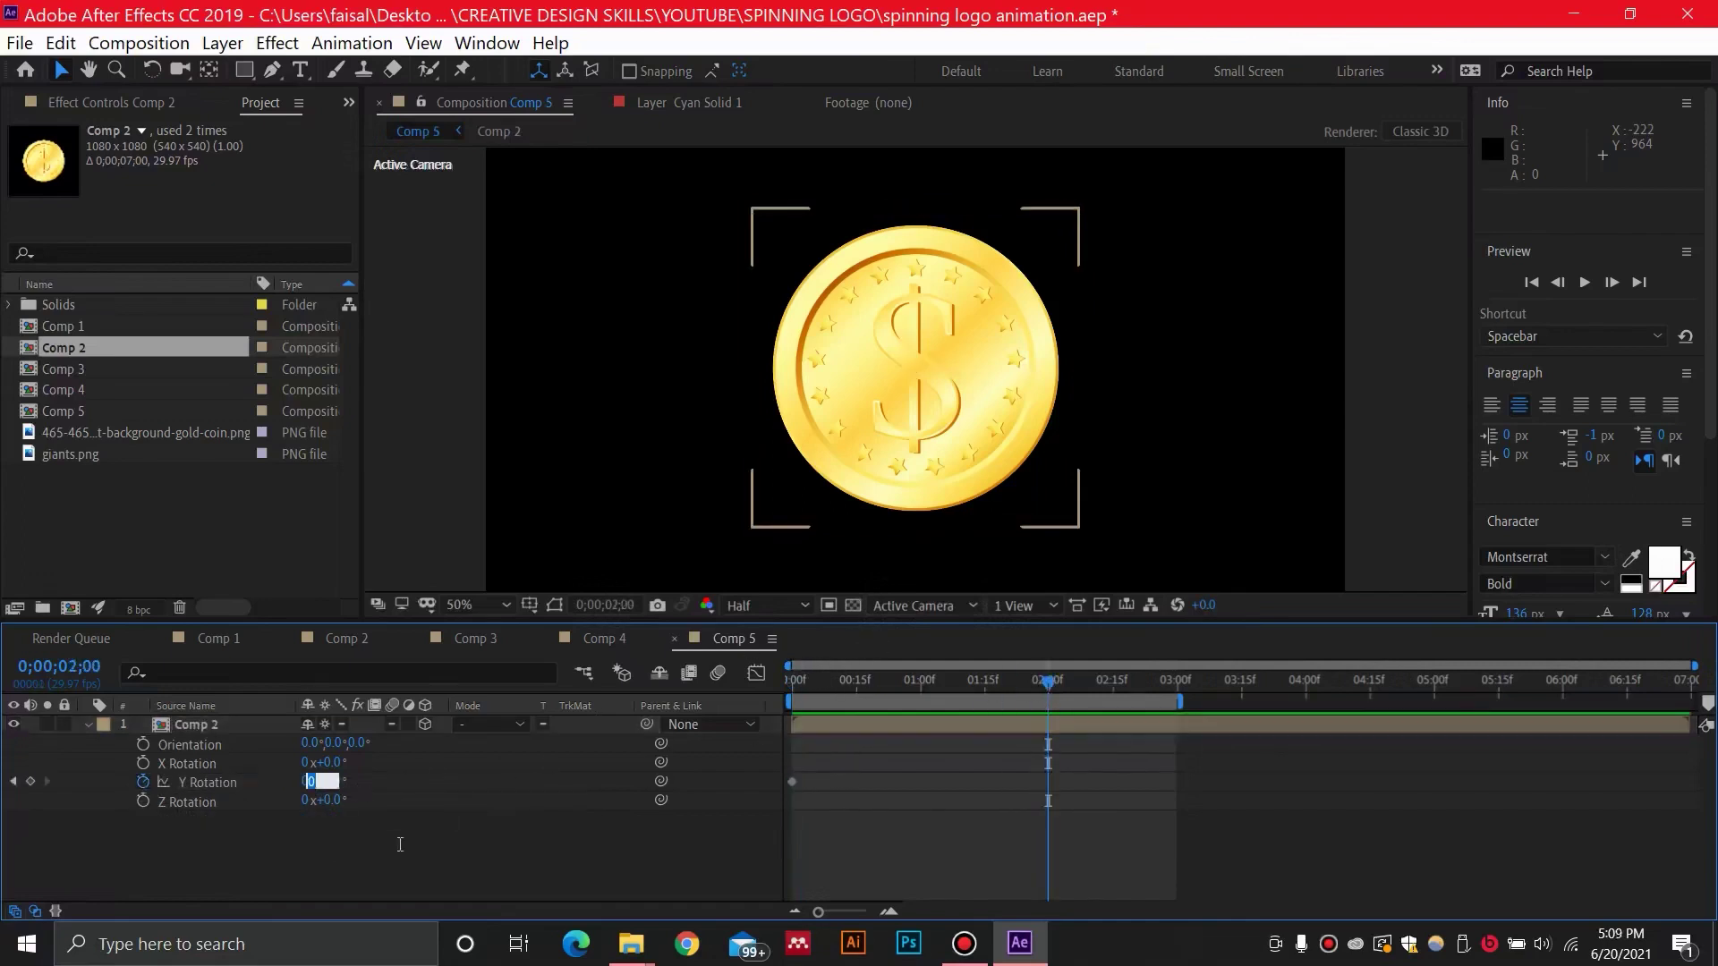
pyautogui.write('3')
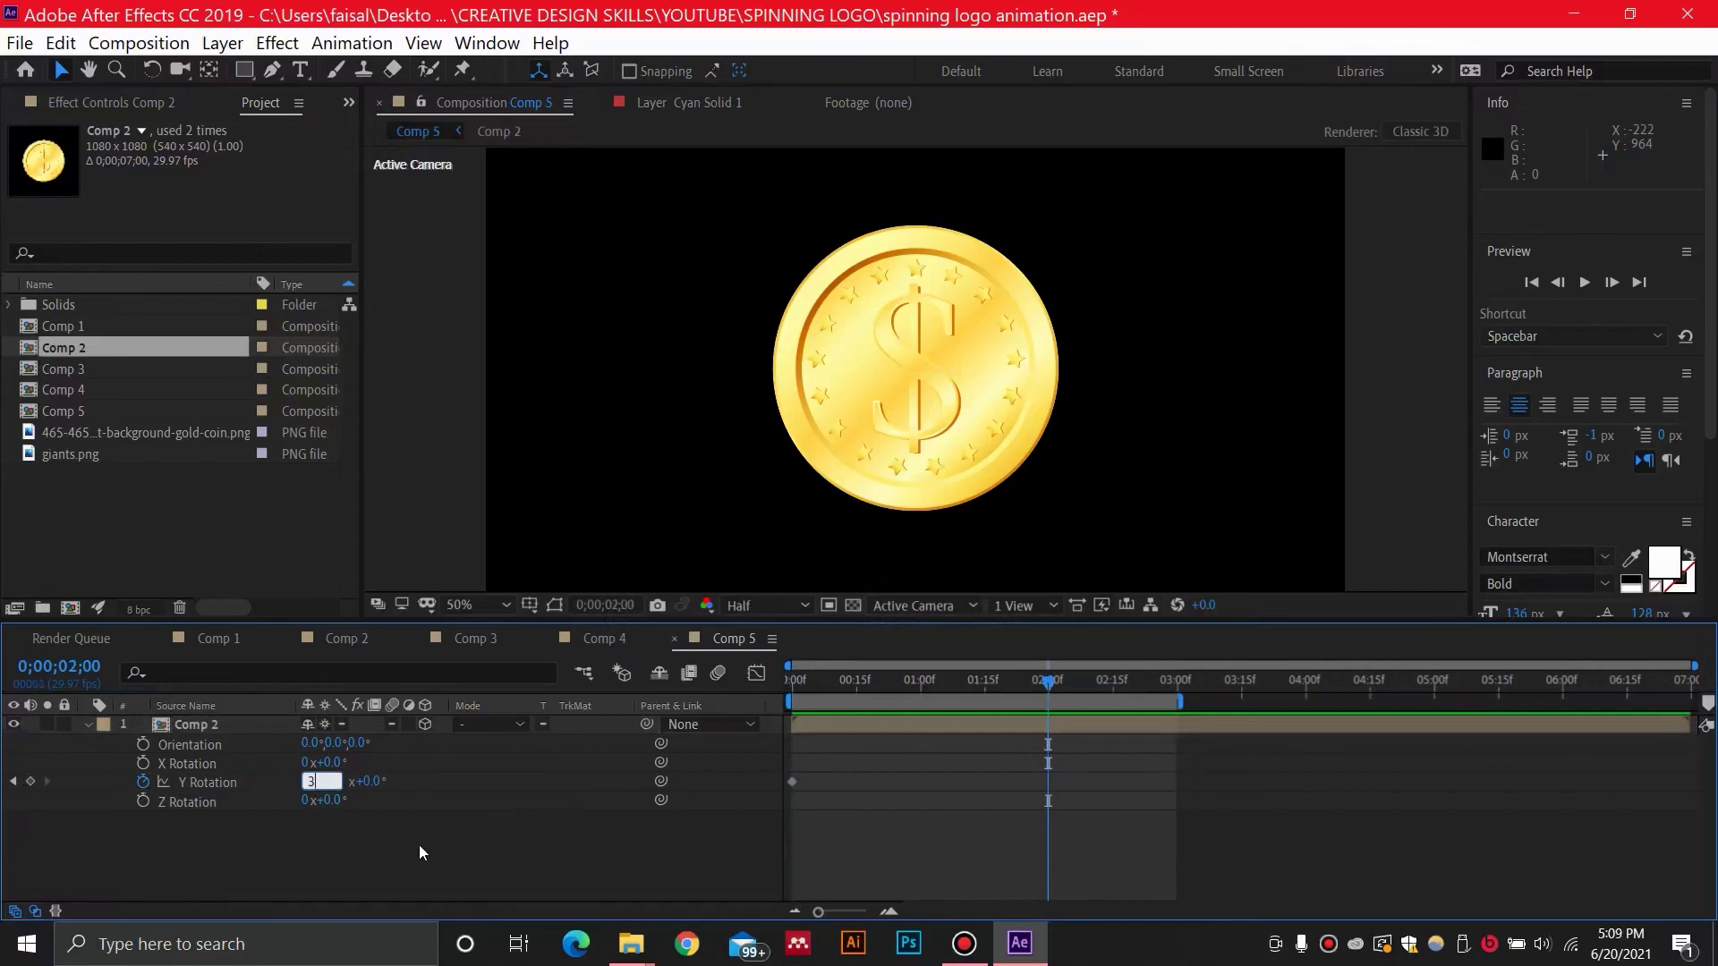
pyautogui.press('Return')
pyautogui.moveTo(883, 681); pyautogui.dragTo(1048, 680)
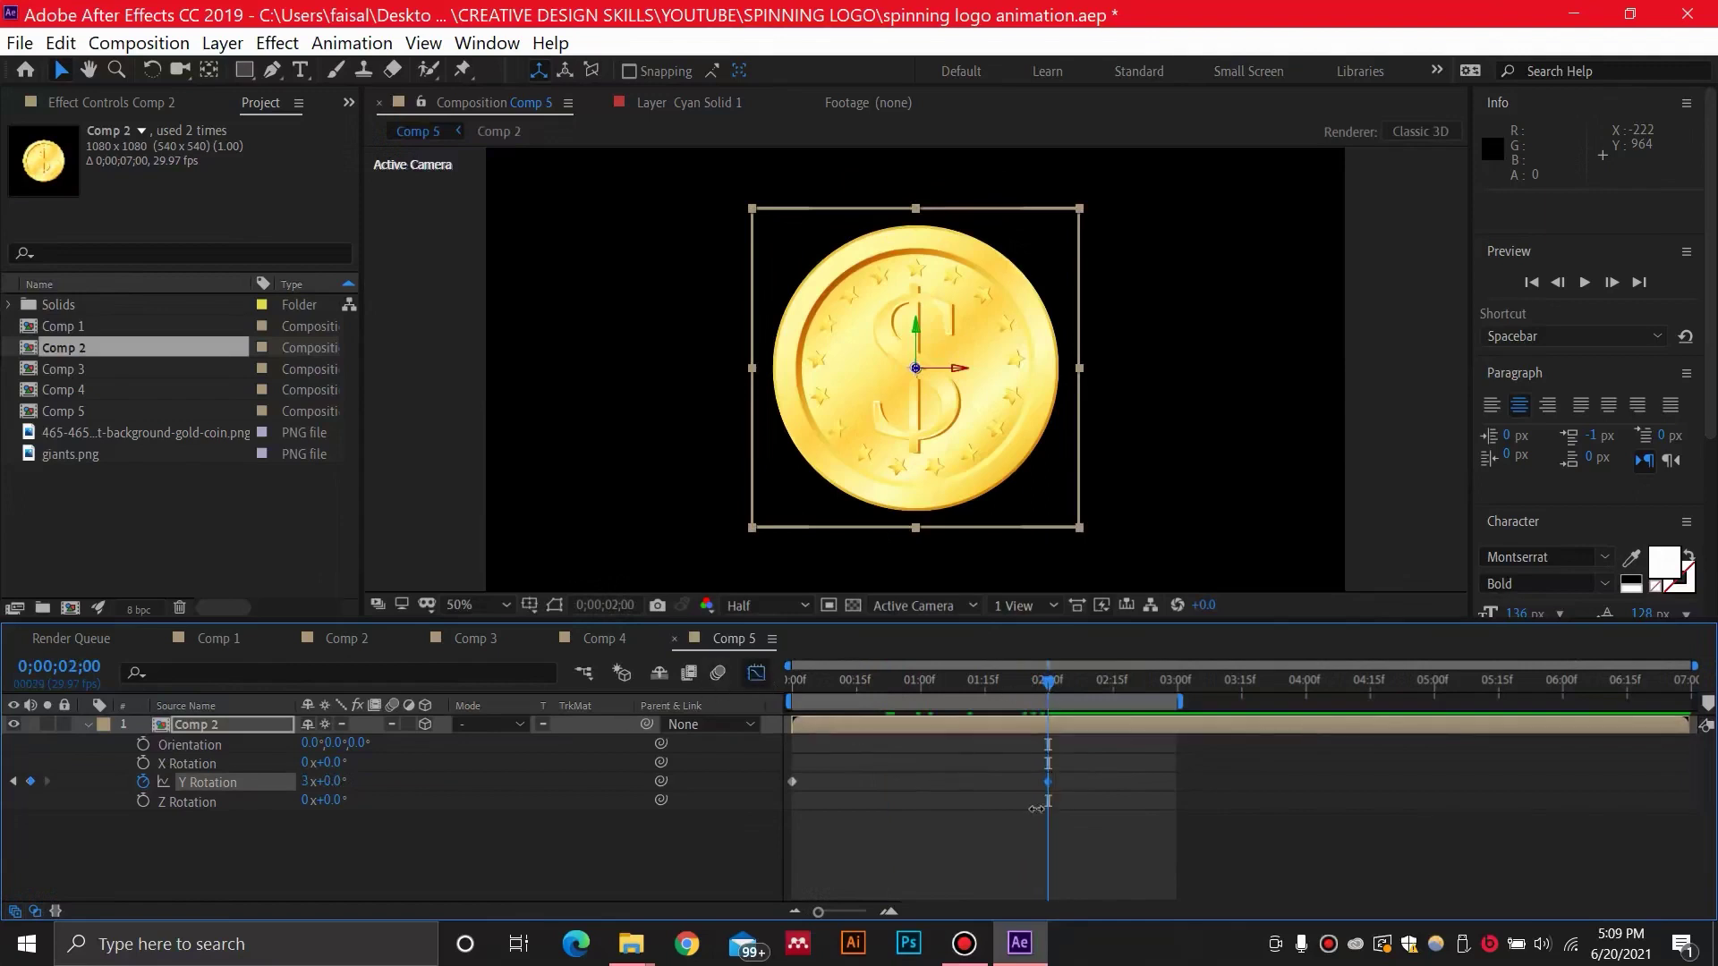
# In the speed graph, make the spin start fast and ease to a stop at 2:00.
pyautogui.click(758, 674)
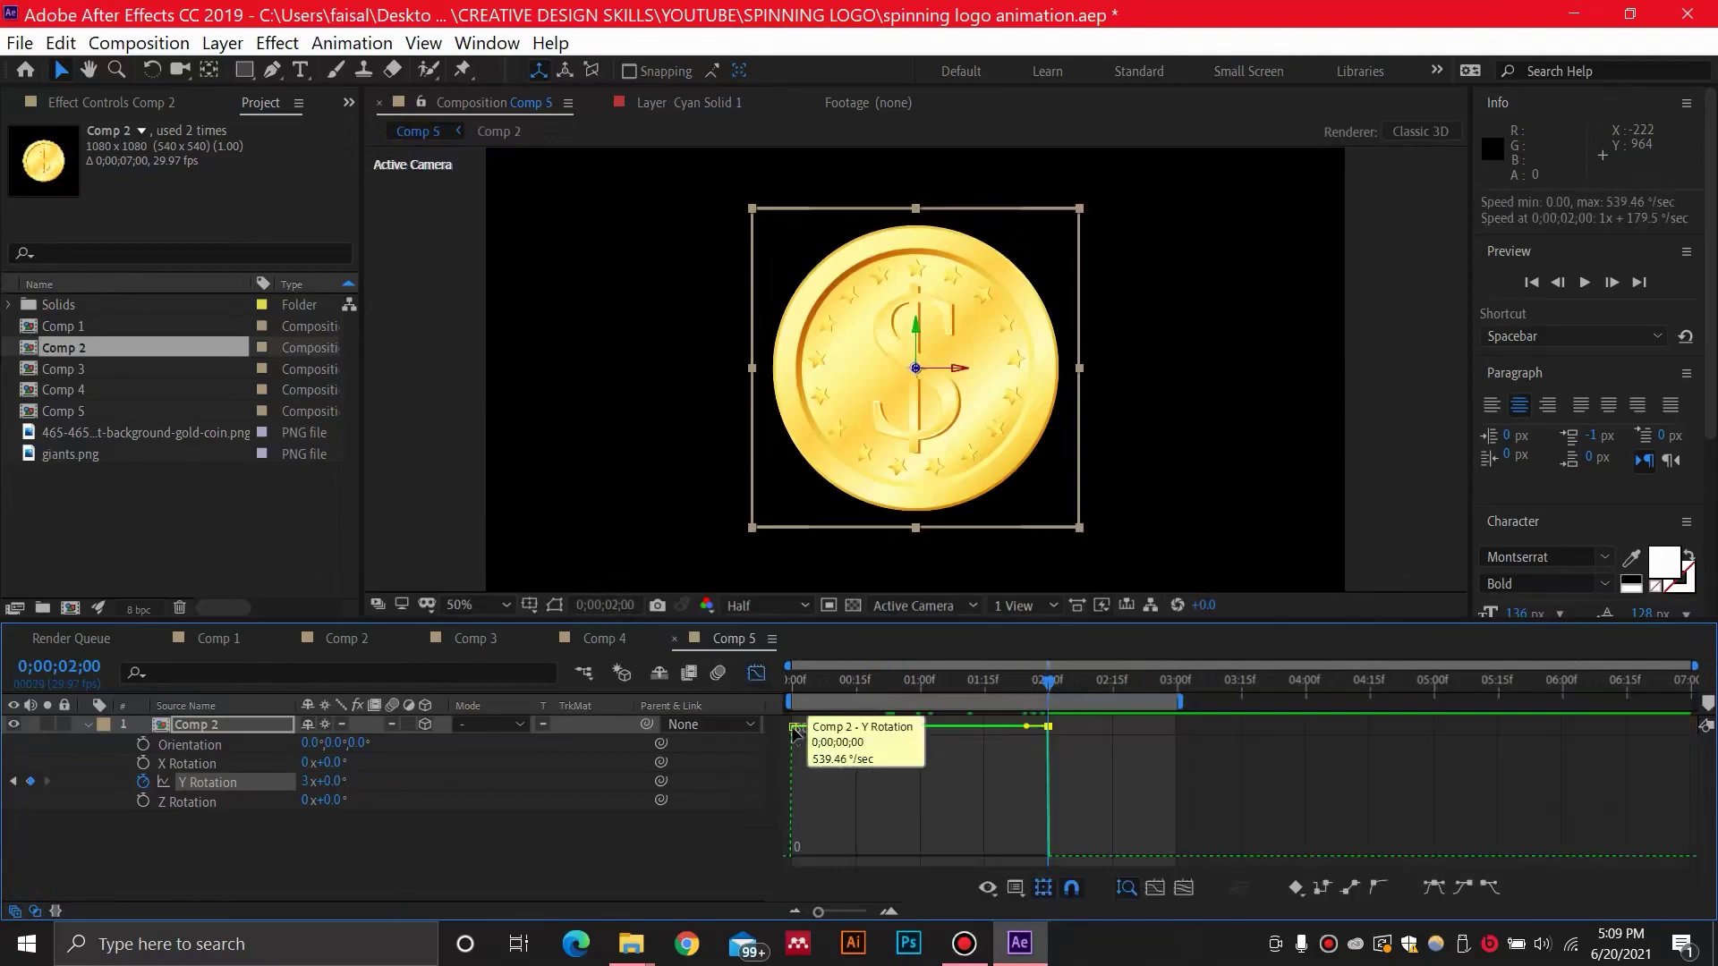
pyautogui.moveTo(796, 727); pyautogui.dragTo(798, 860)
pyautogui.moveTo(1048, 725)
pyautogui.mouseDown()
pyautogui.moveTo(1049, 860)
pyautogui.moveTo(888, 858)
pyautogui.mouseUp()
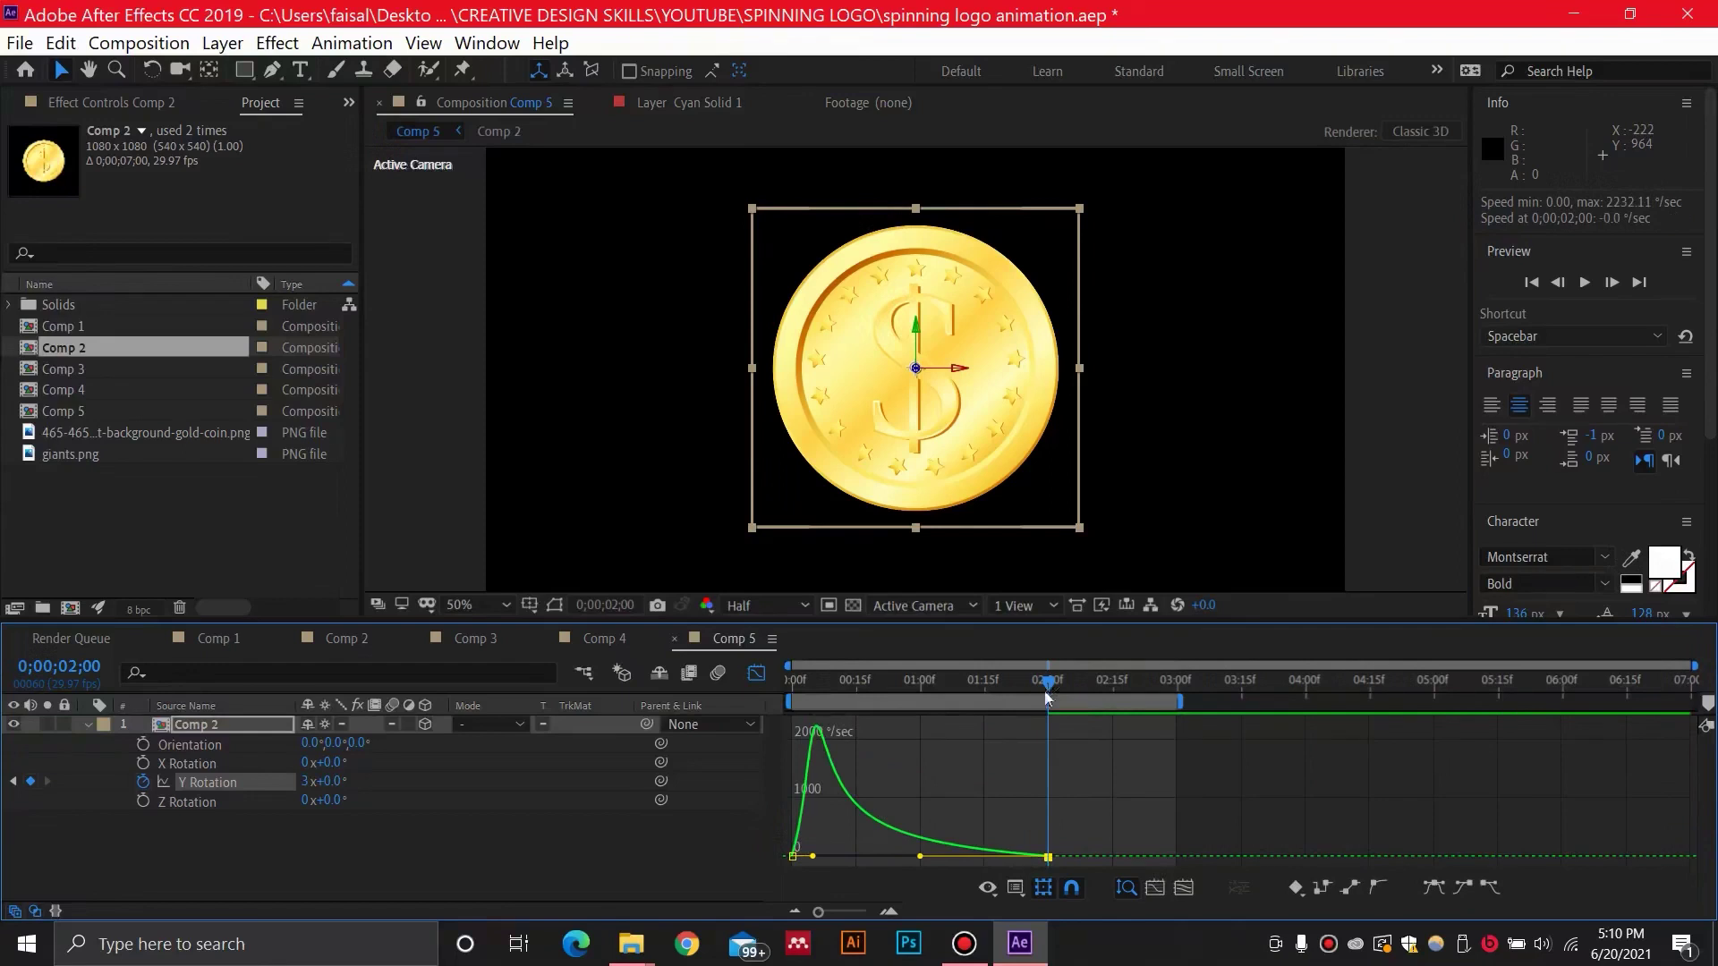
pyautogui.click(756, 672)
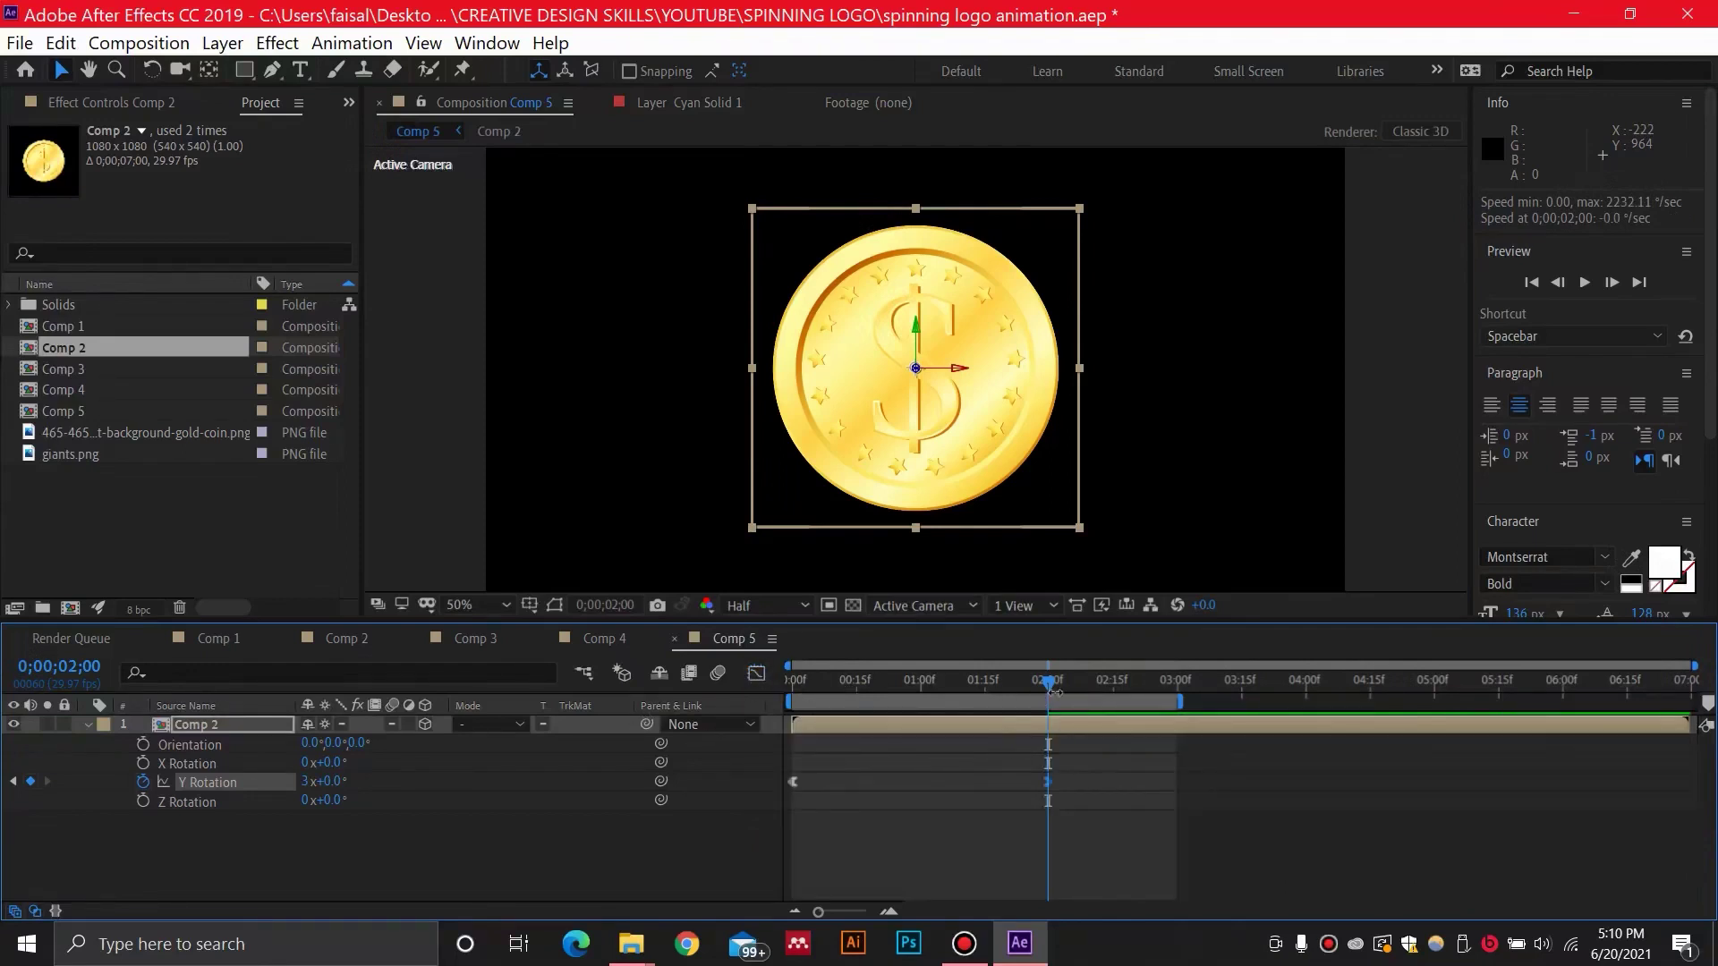
pyautogui.press('pageup')
pyautogui.moveTo(872, 684); pyautogui.dragTo(744, 688)
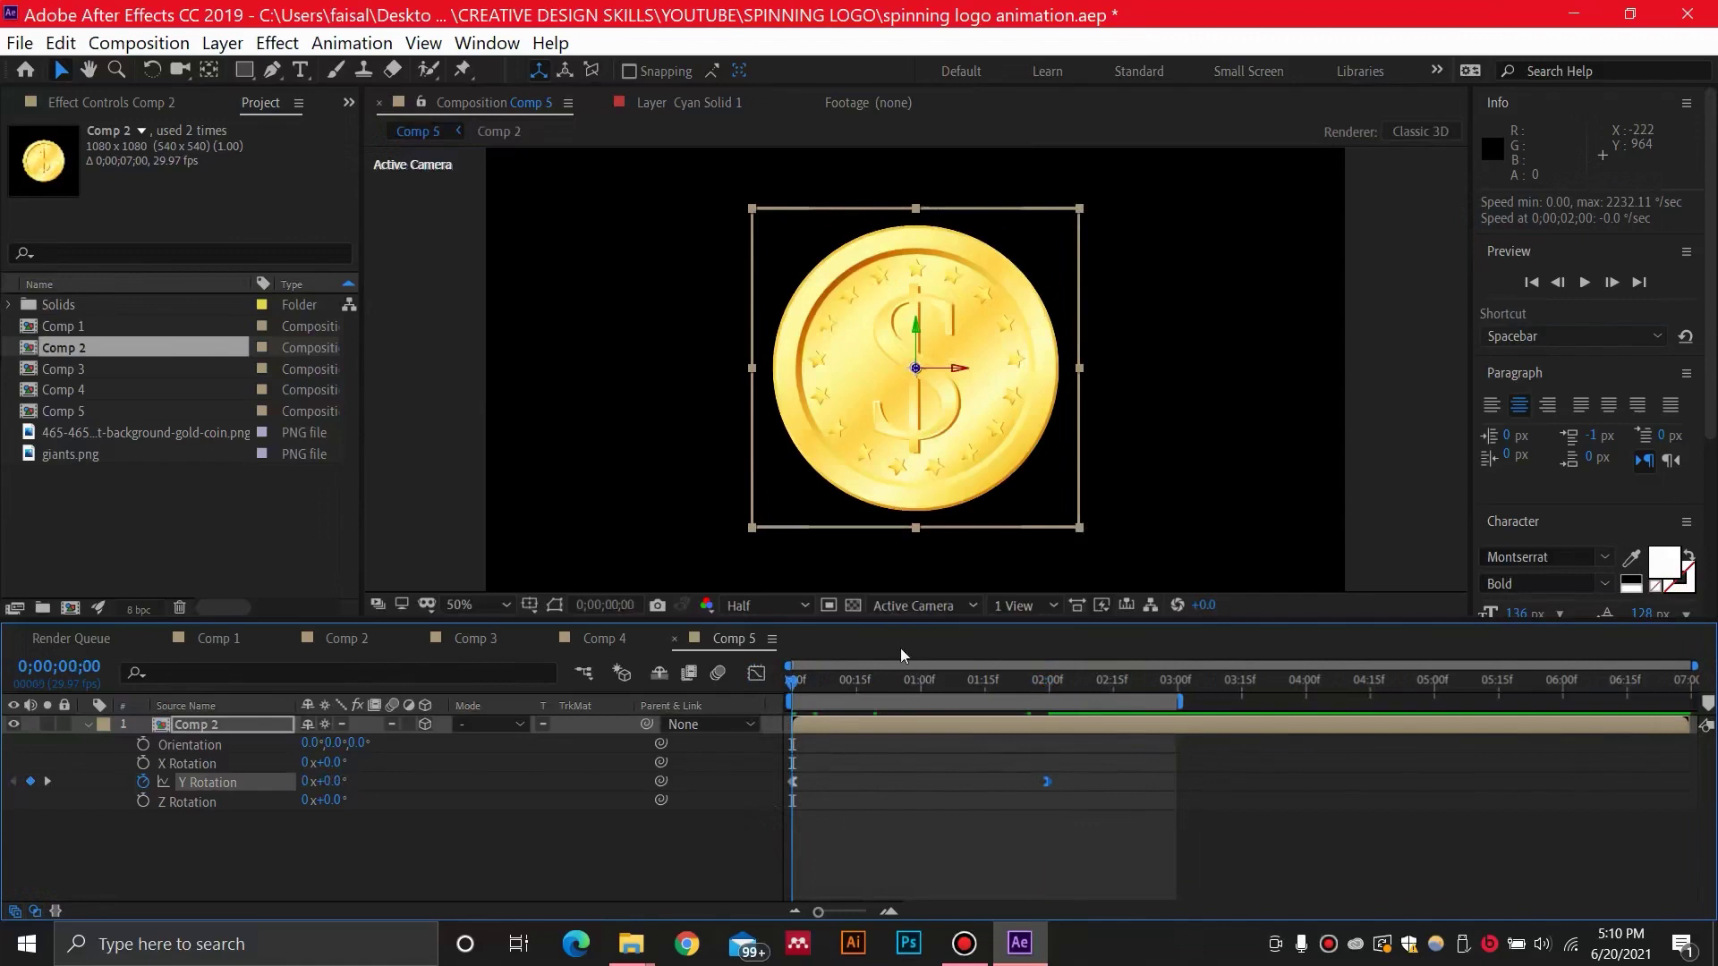
# Preview the coin spin, then stop and scrub back to about 1:01.
pyautogui.press('space')
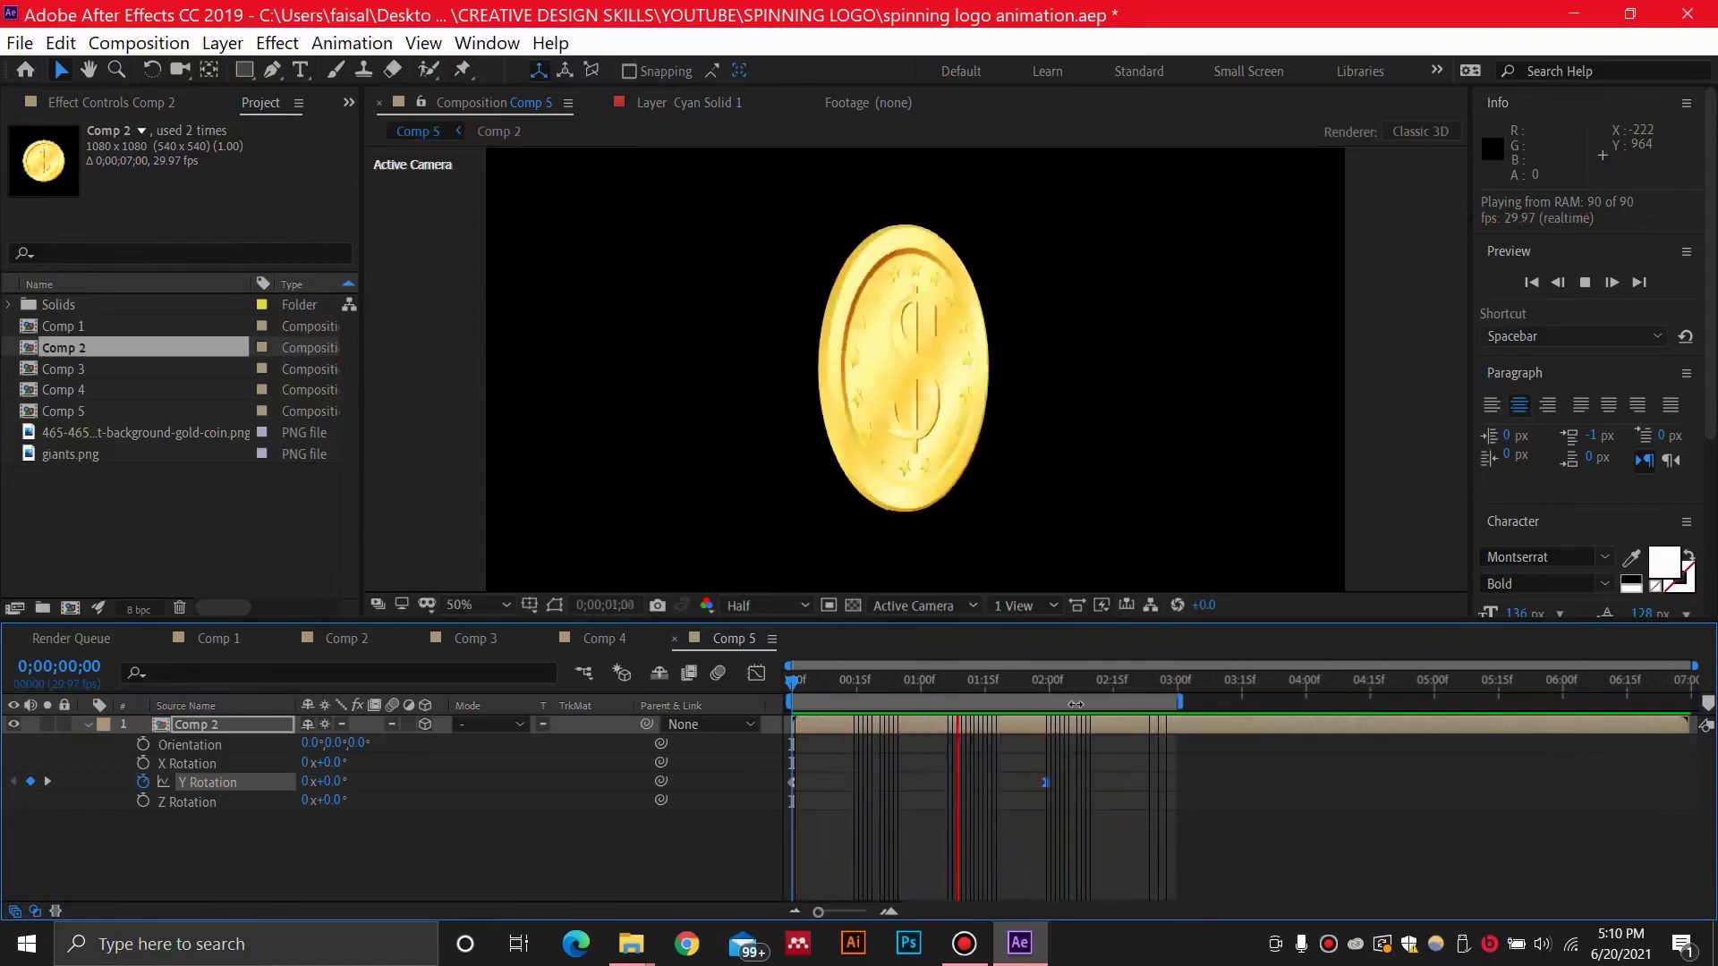
pyautogui.click(1076, 707)
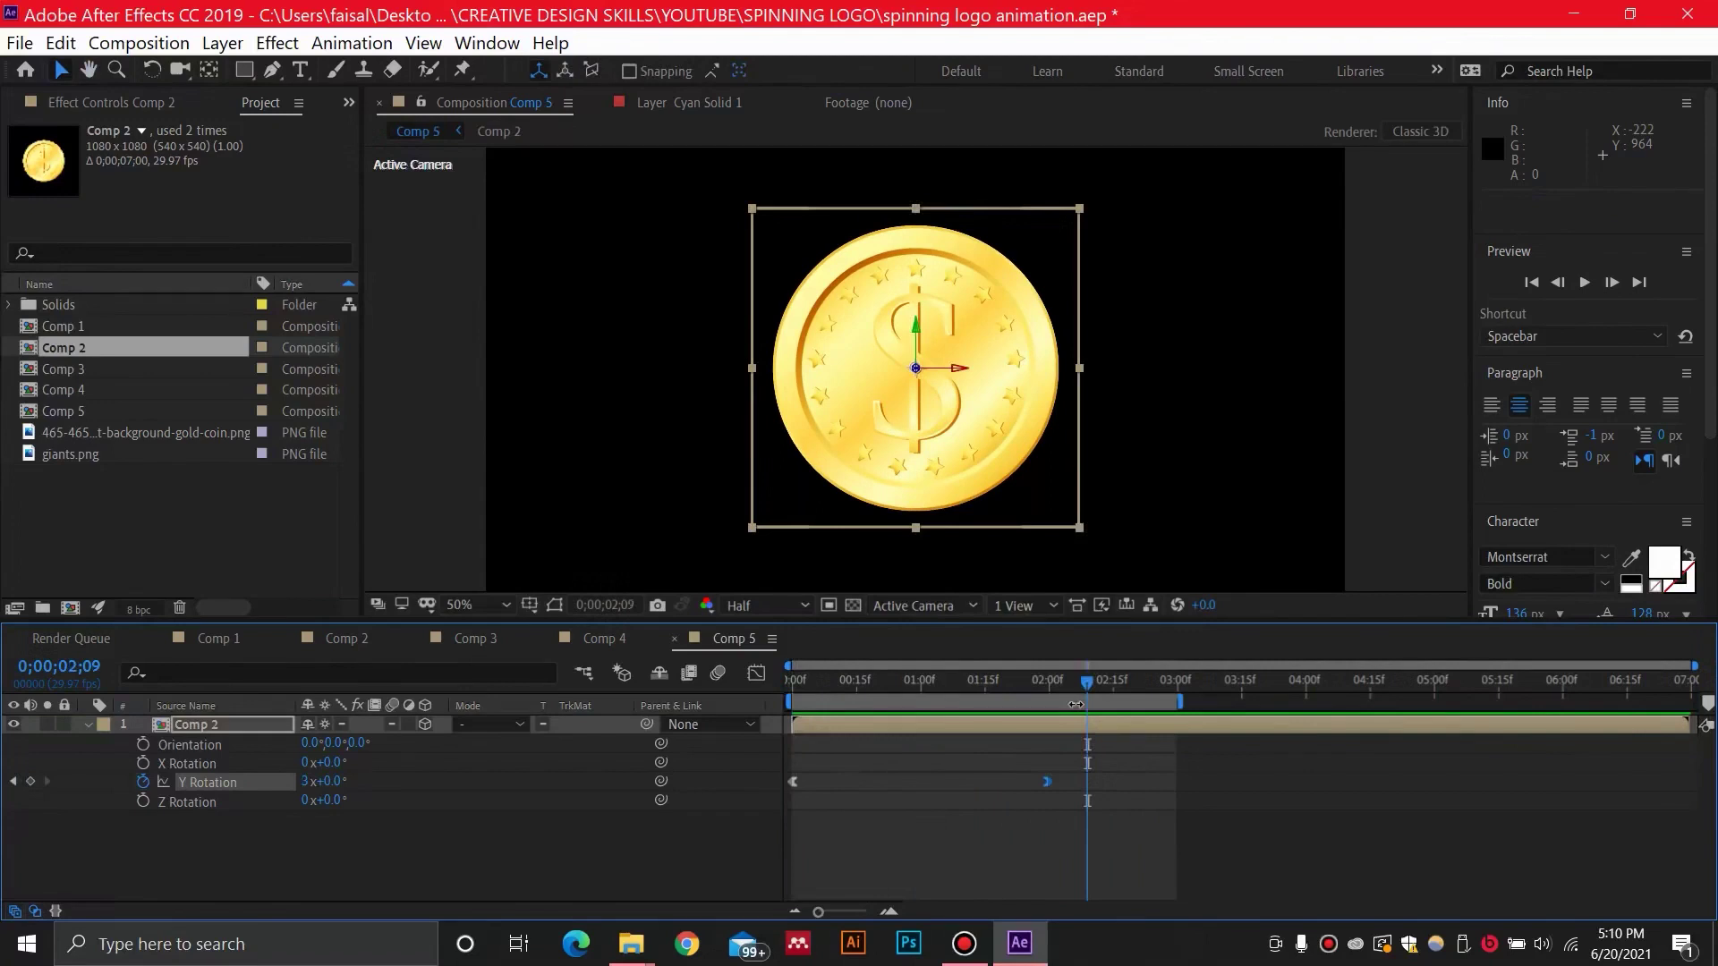
pyautogui.moveTo(1061, 685); pyautogui.dragTo(929, 699)
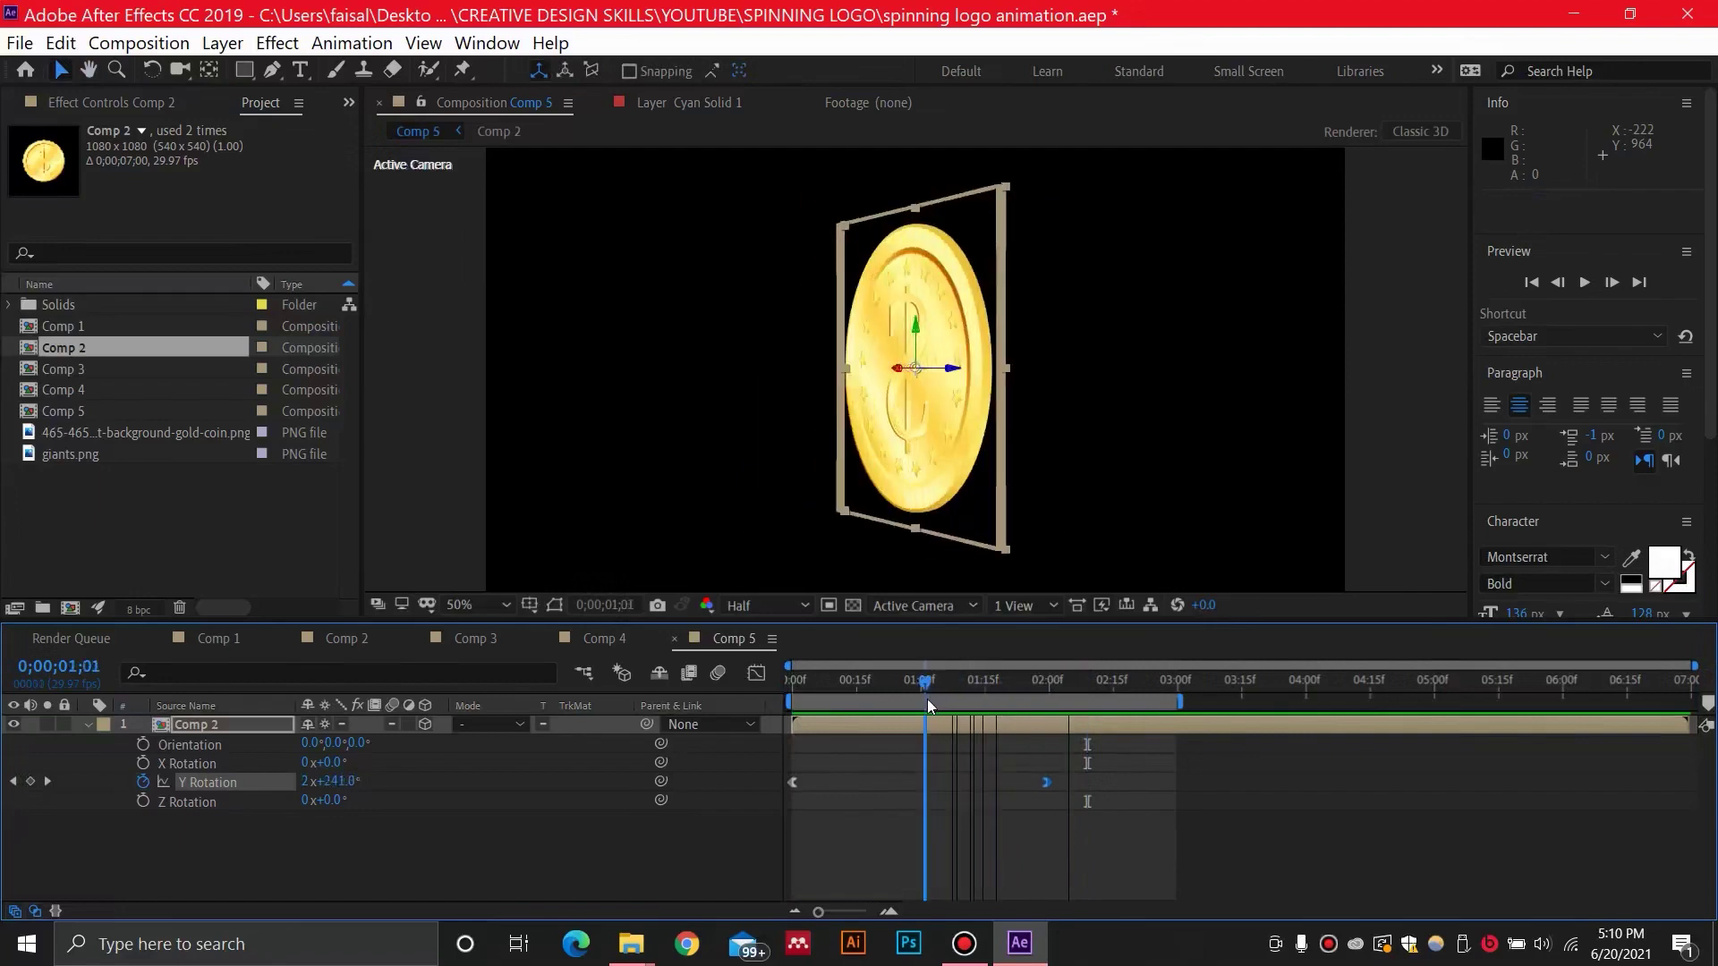
pyautogui.scroll(2, 911, 291)
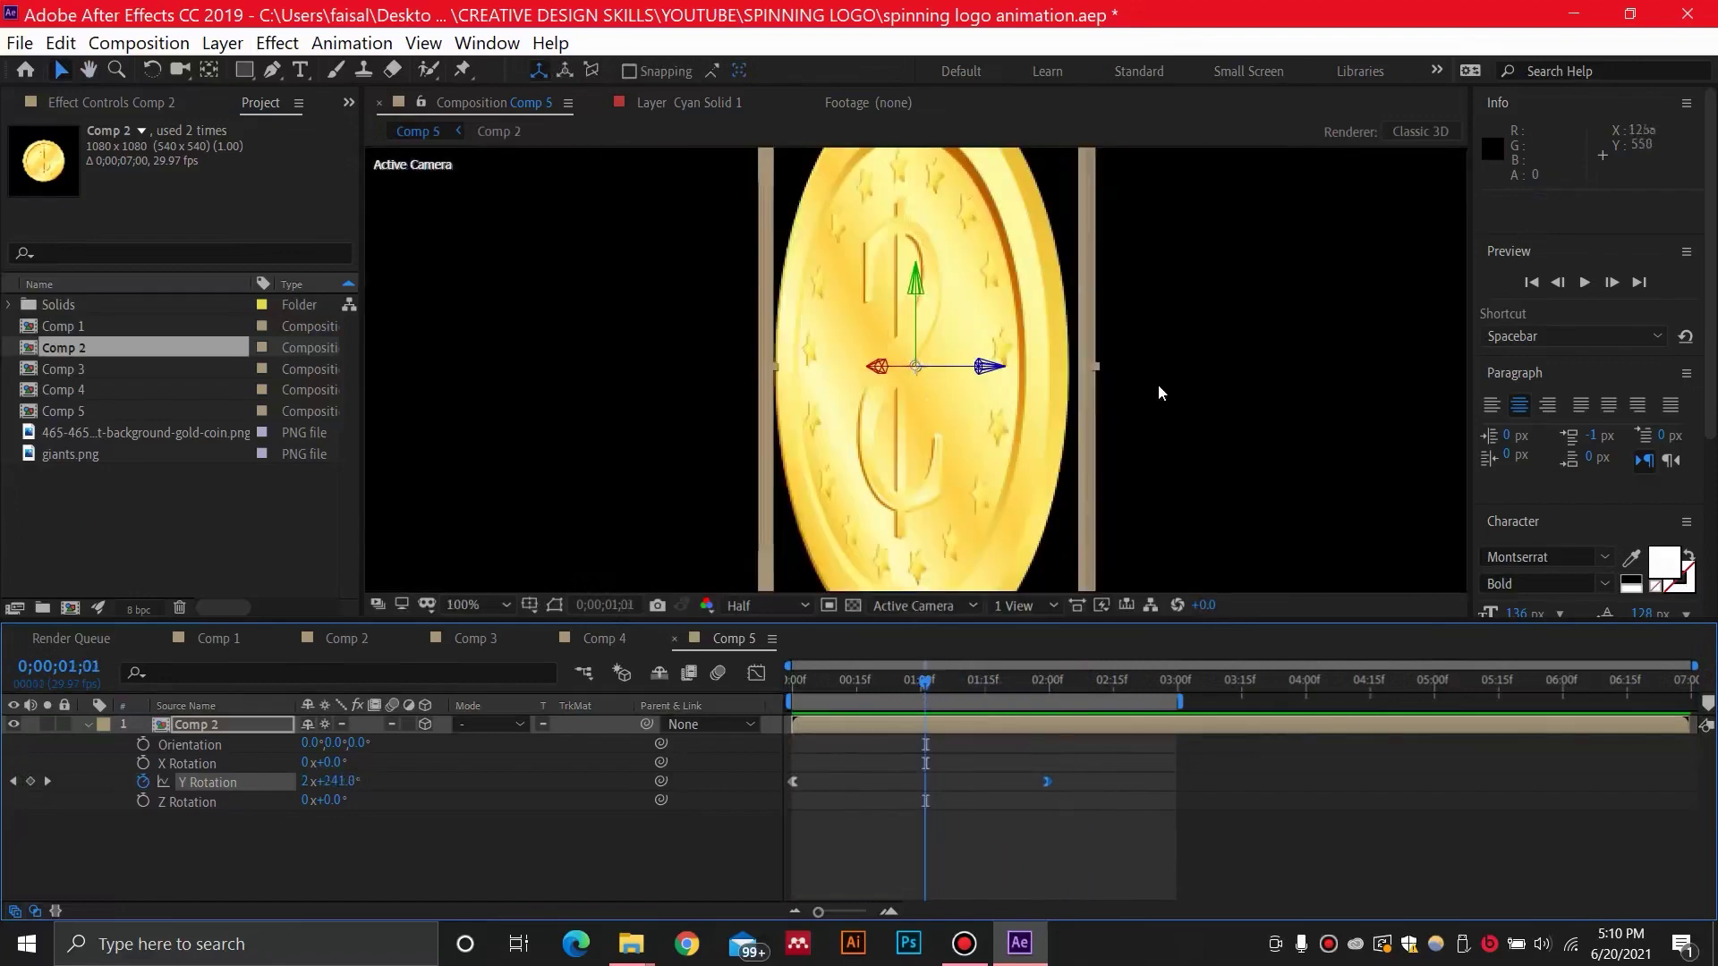